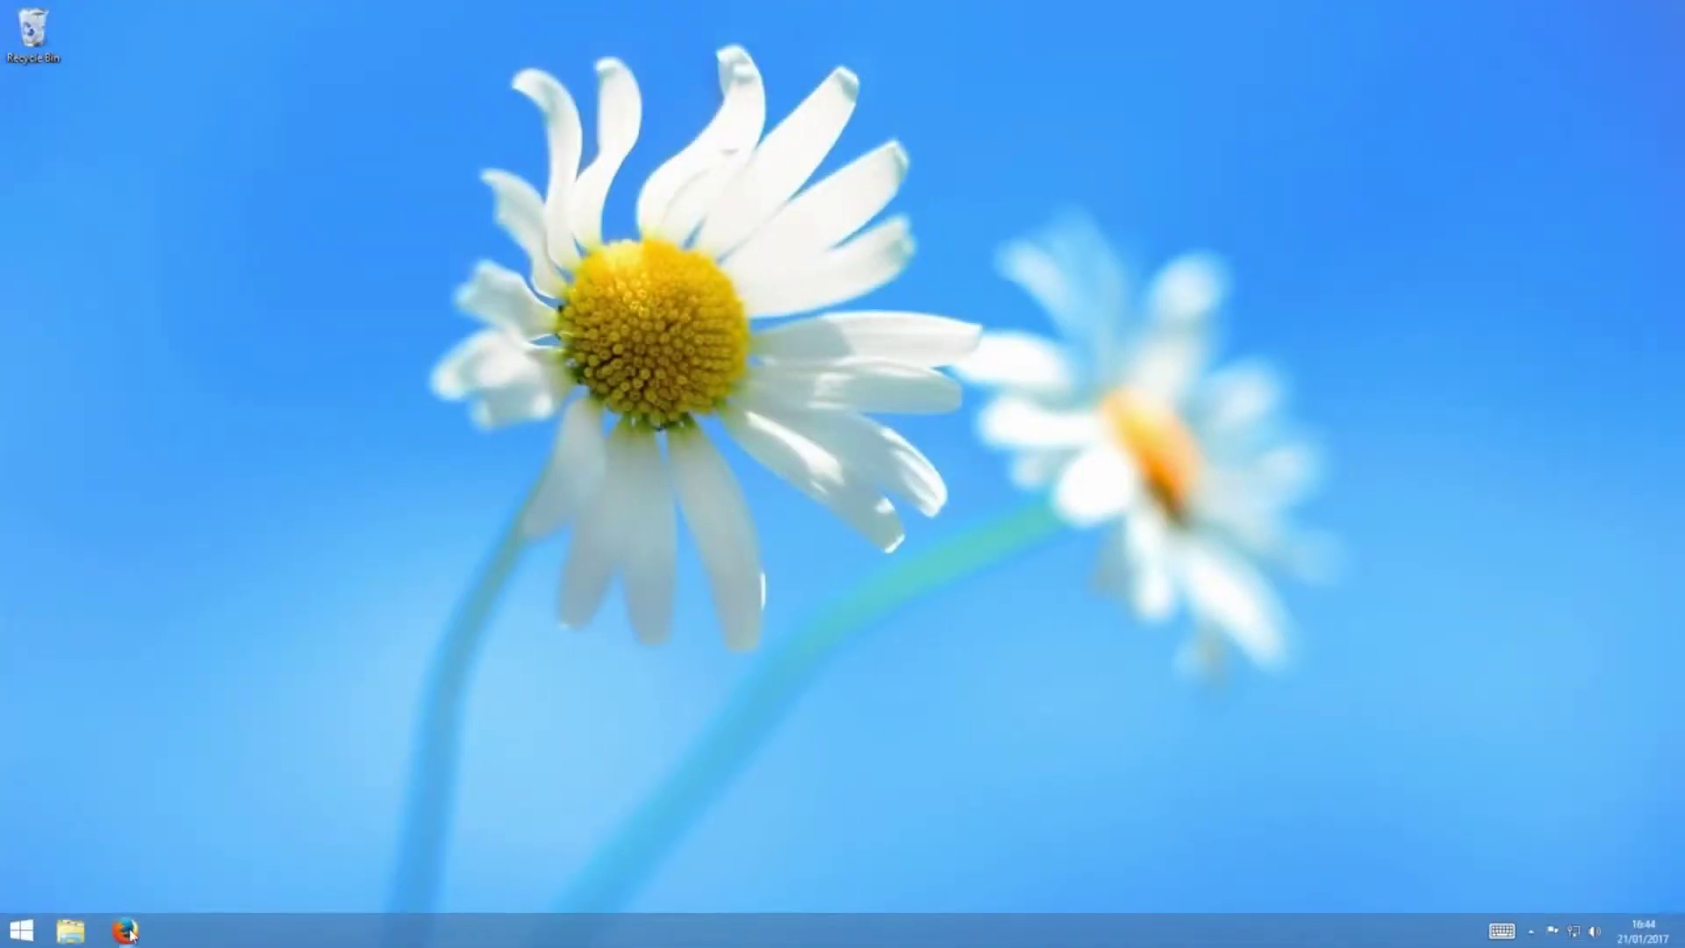
Open Firefox and load torproject.org.
{"action": "left_click", "coordinate": [127, 932]}
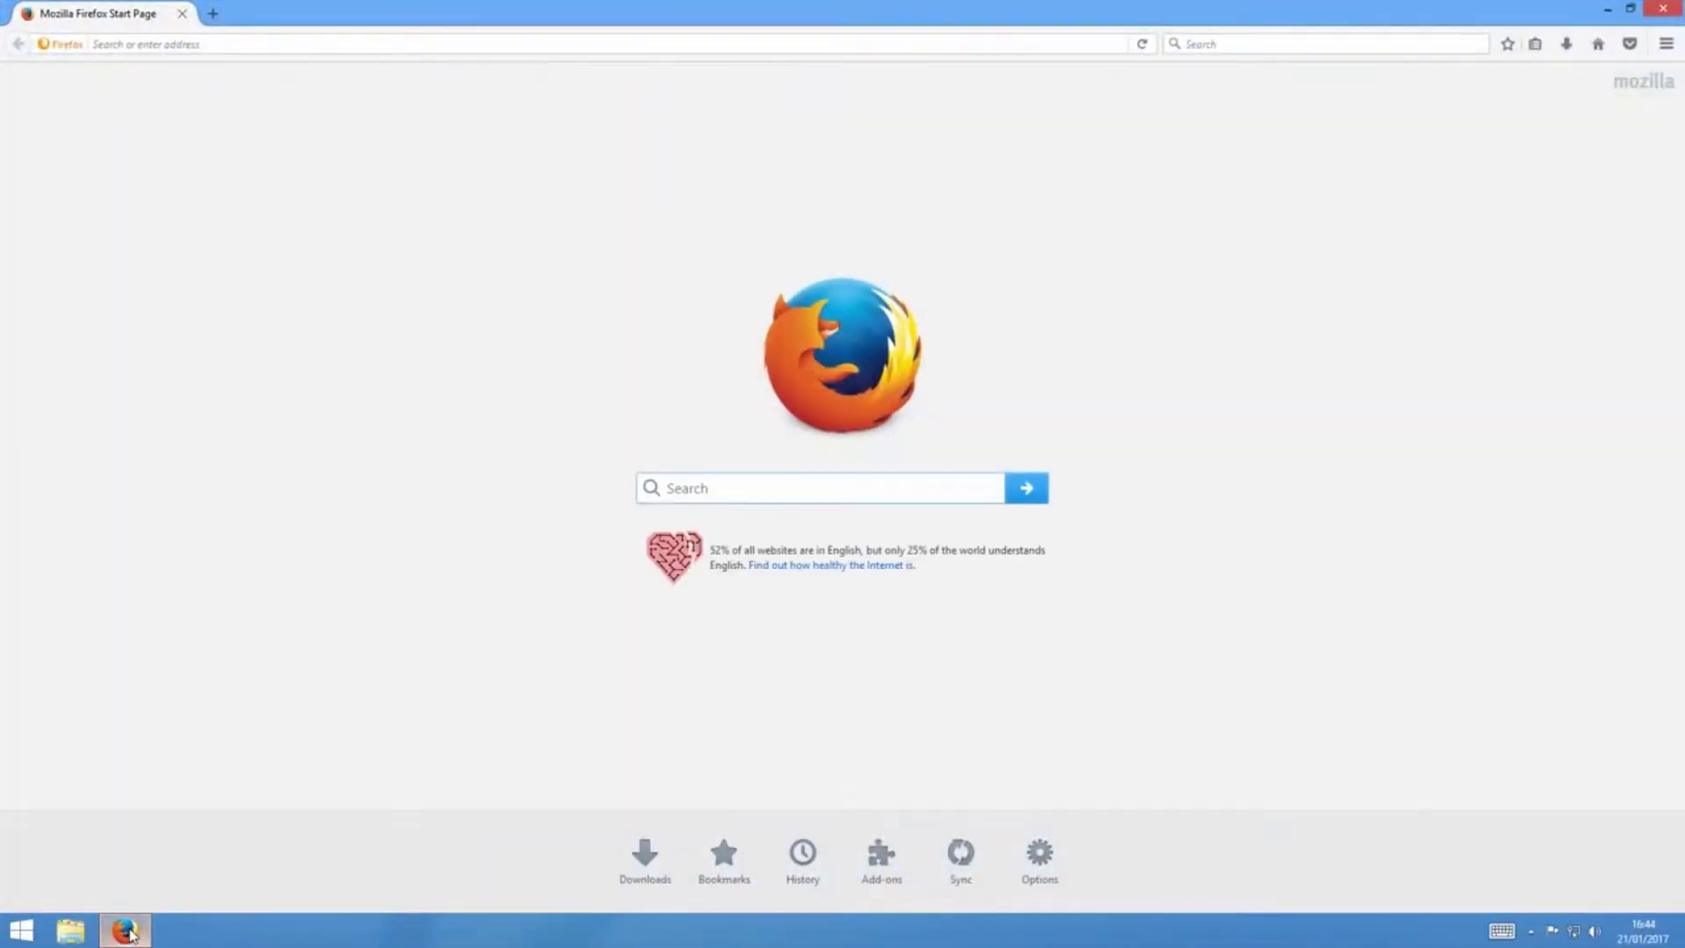
{"action": "left_click", "coordinate": [161, 46]}
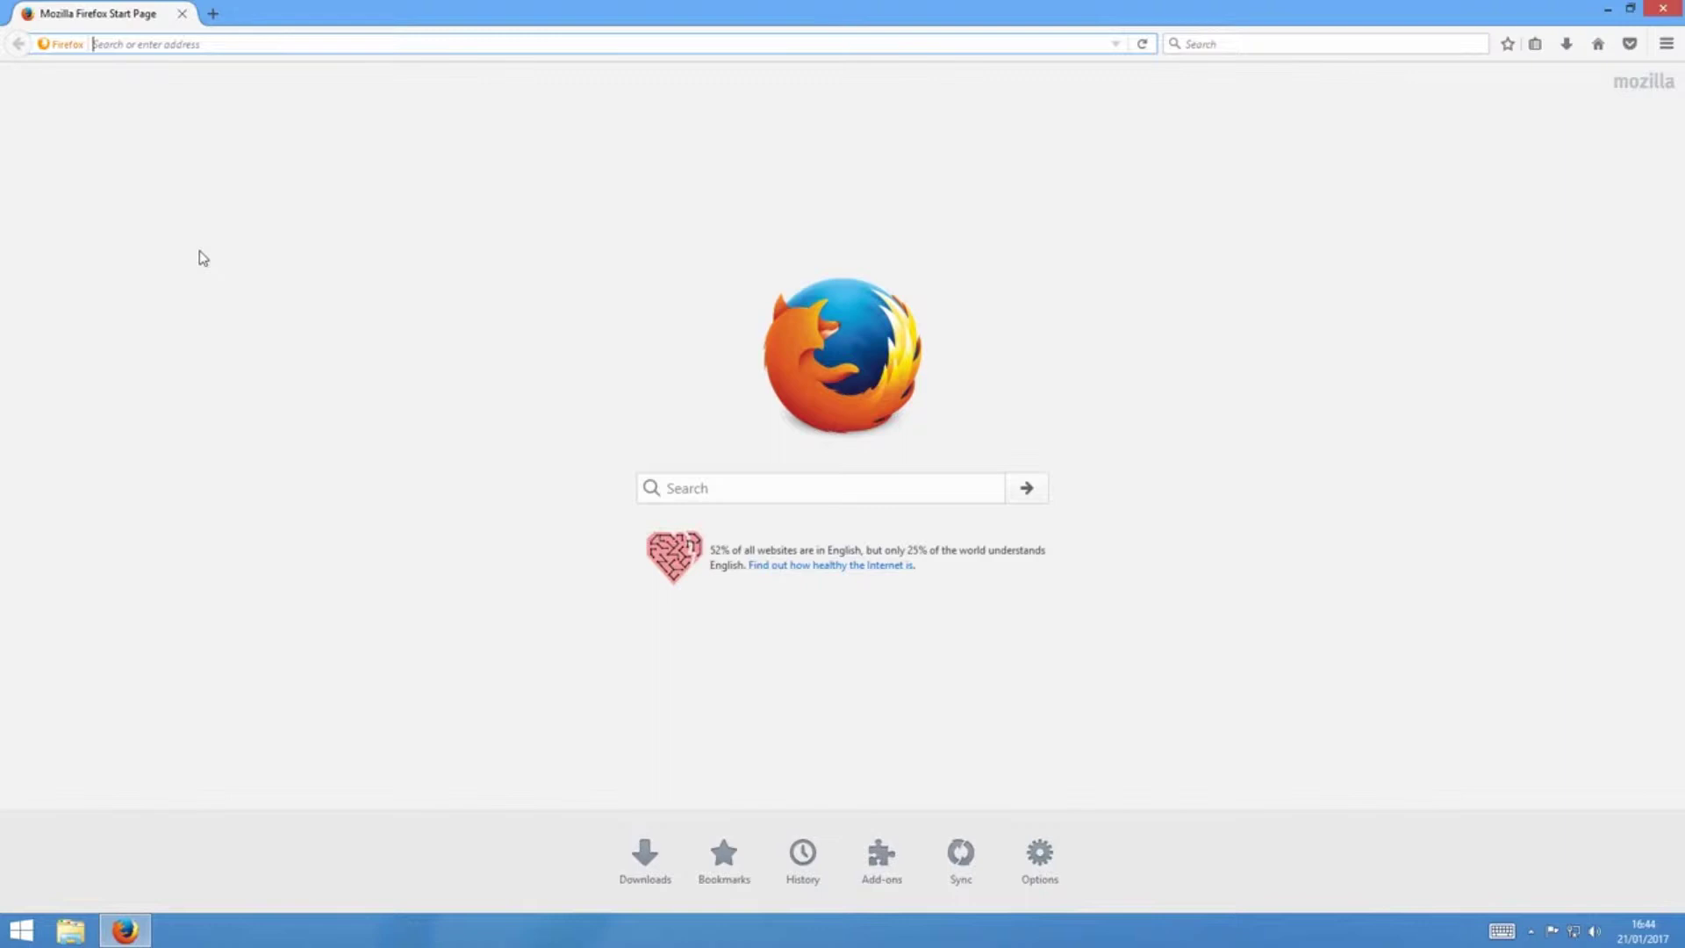
{"action": "type", "text": "torproject.org"}
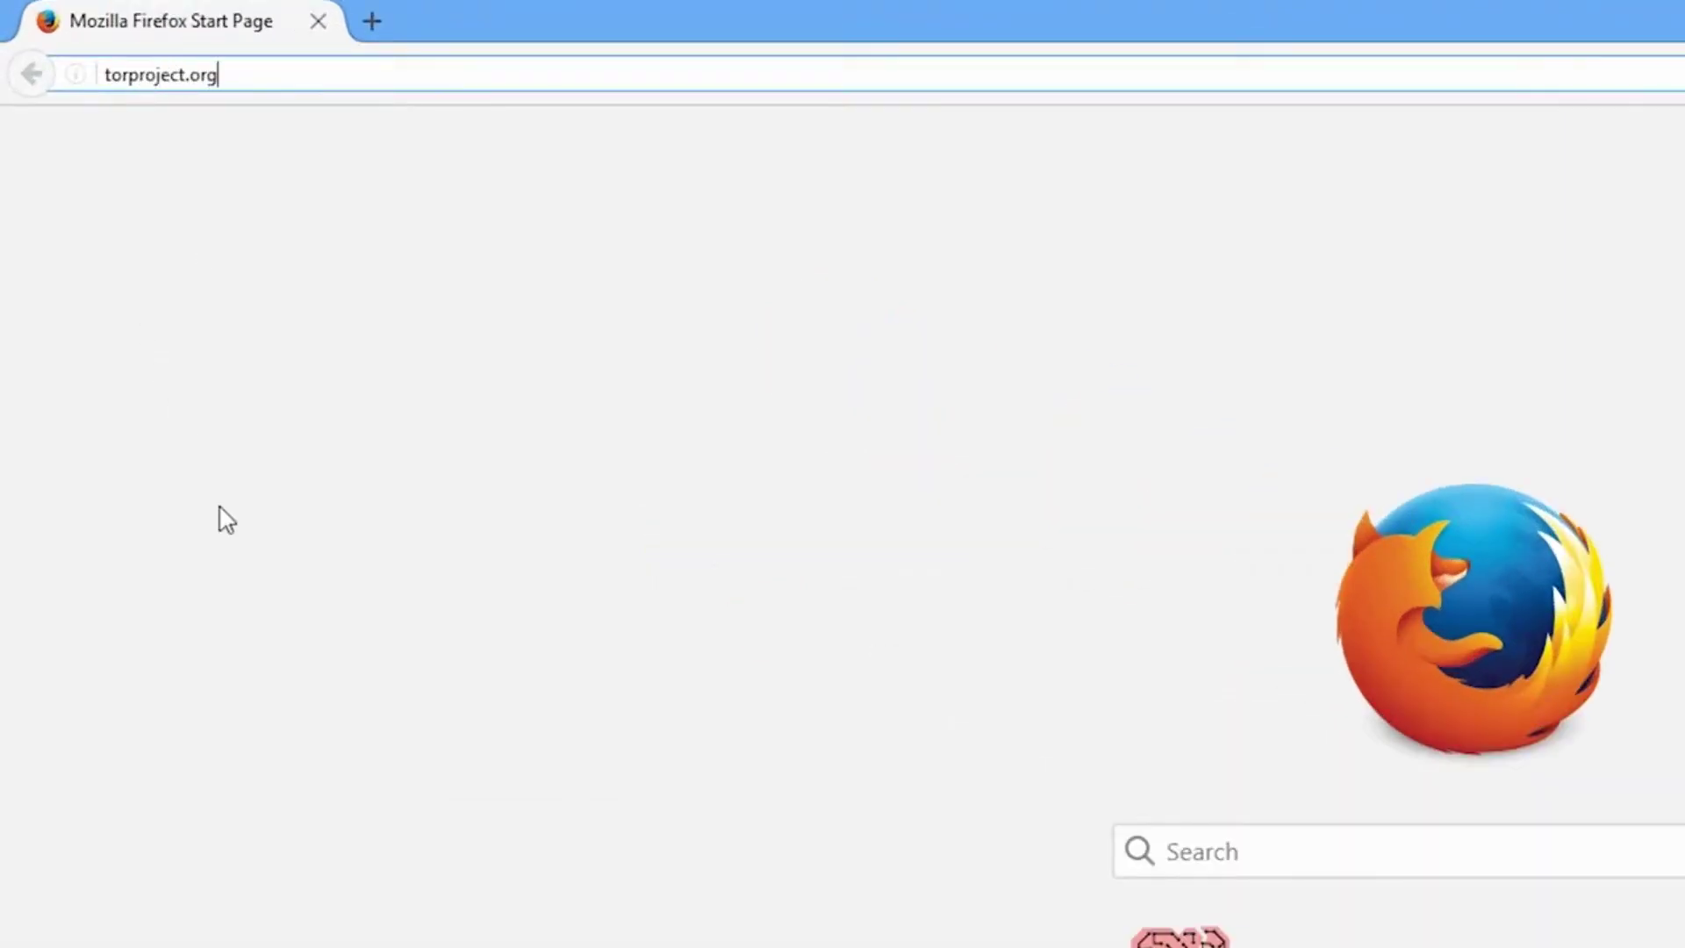
{"action": "key", "text": "Return"}
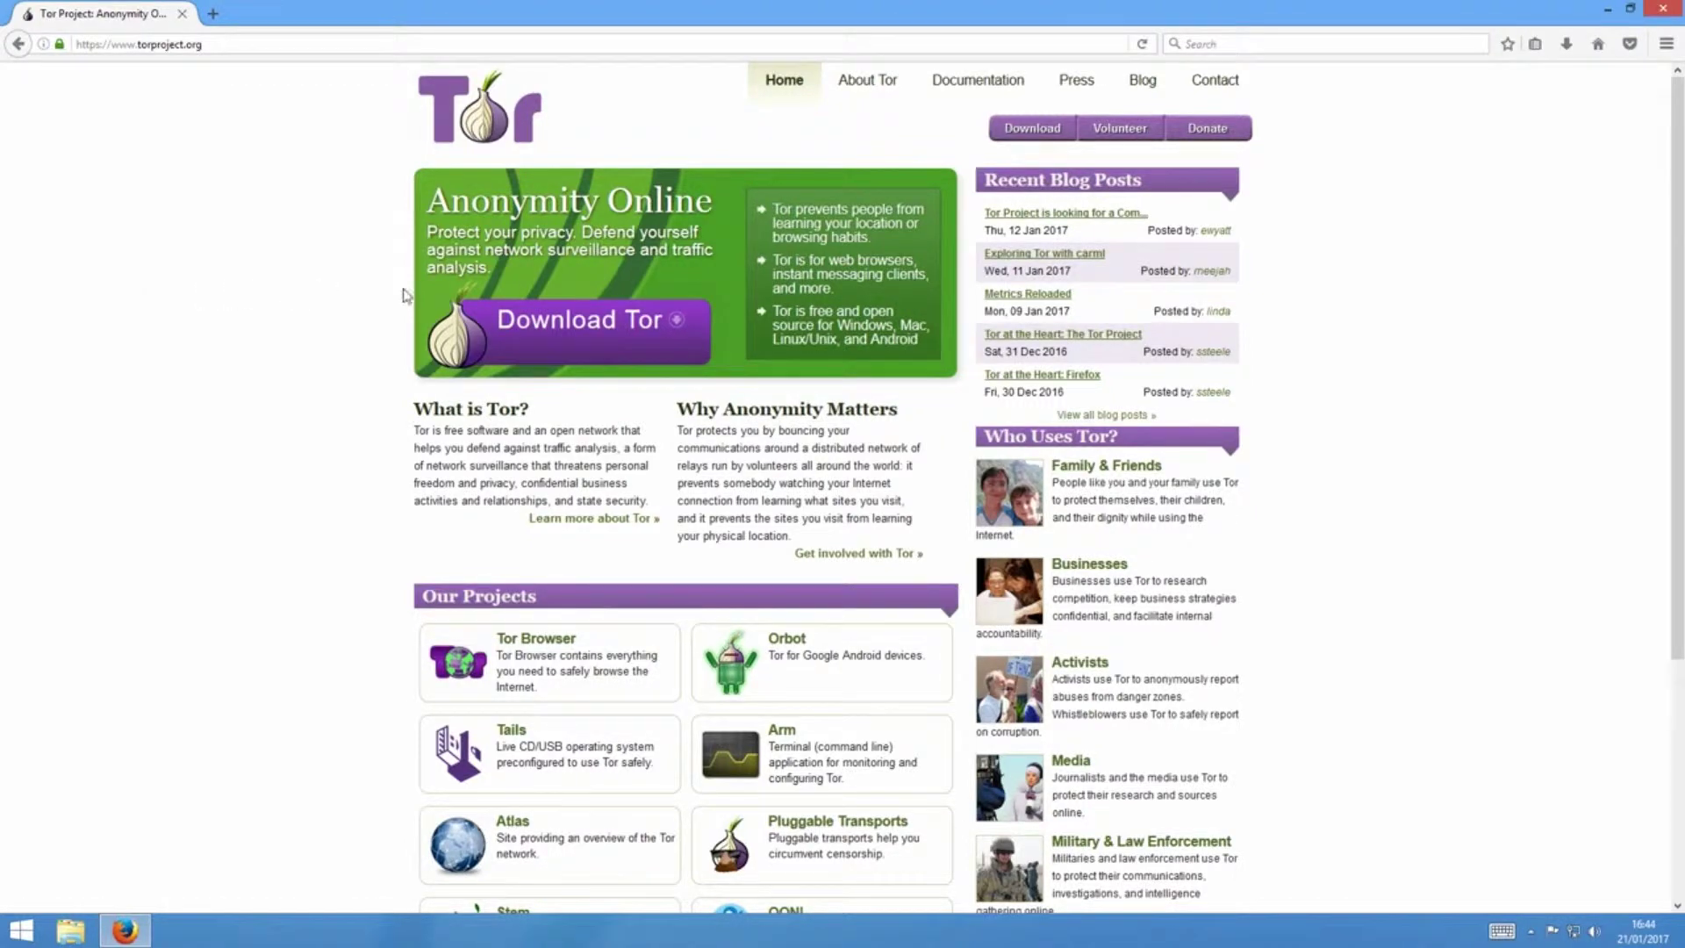
Download the English Tor Browser installer for Windows, save the file, and minimise Firefox.
{"action": "left_click", "coordinate": [522, 340]}
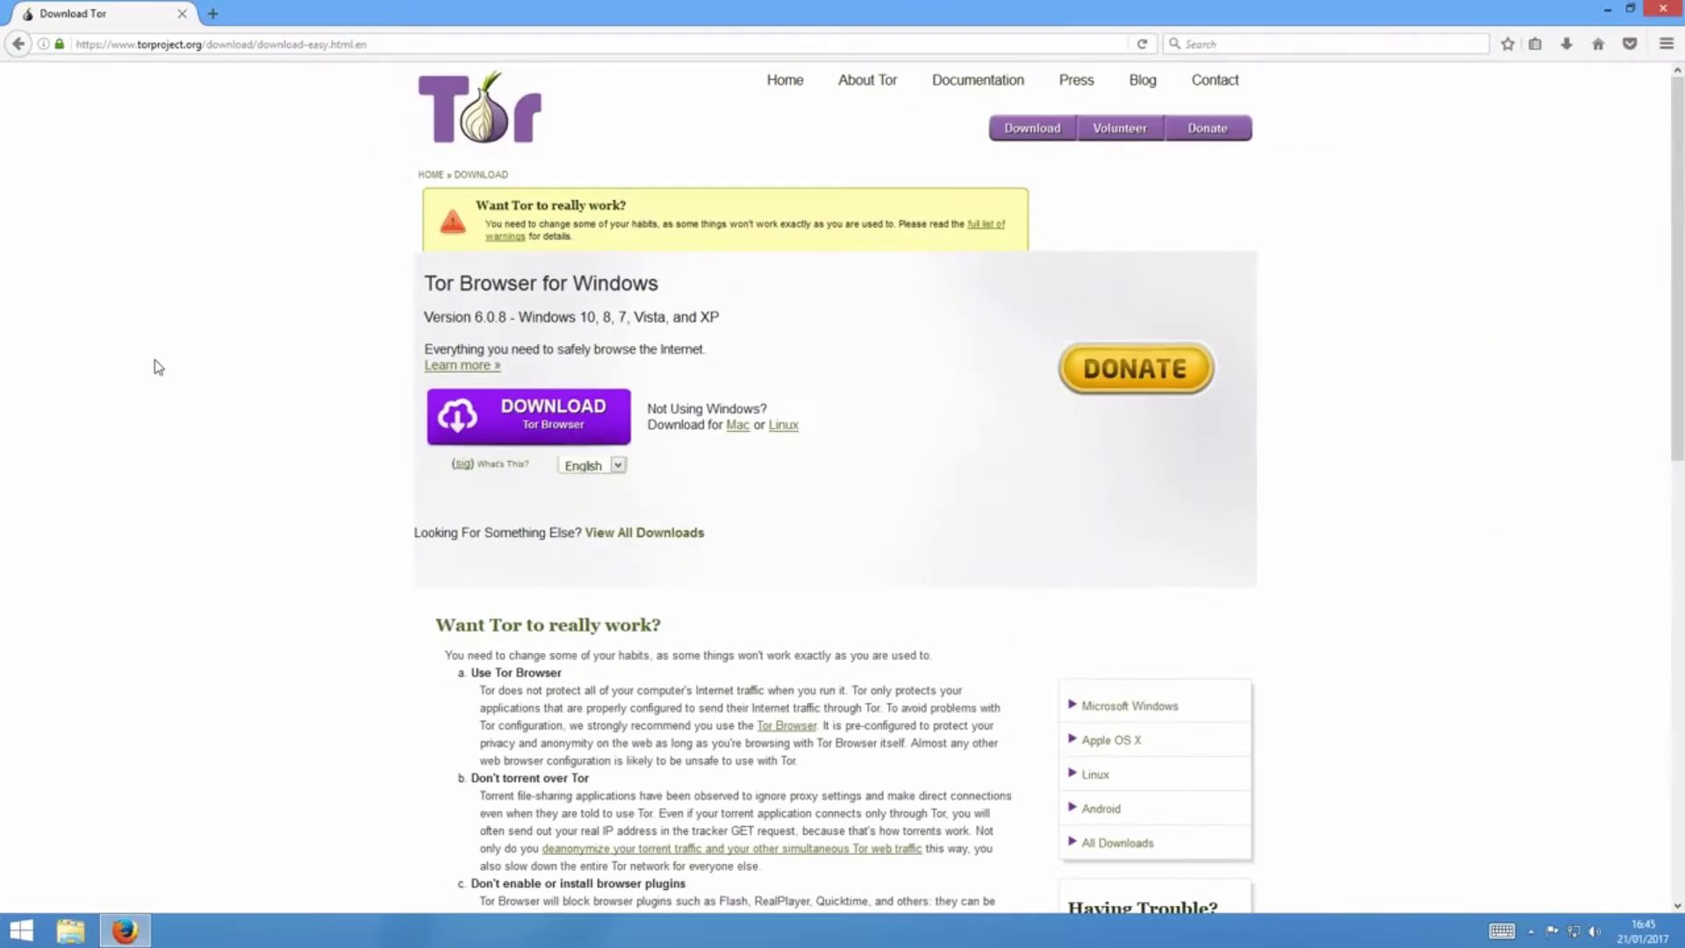
{"action": "left_click", "coordinate": [478, 414]}
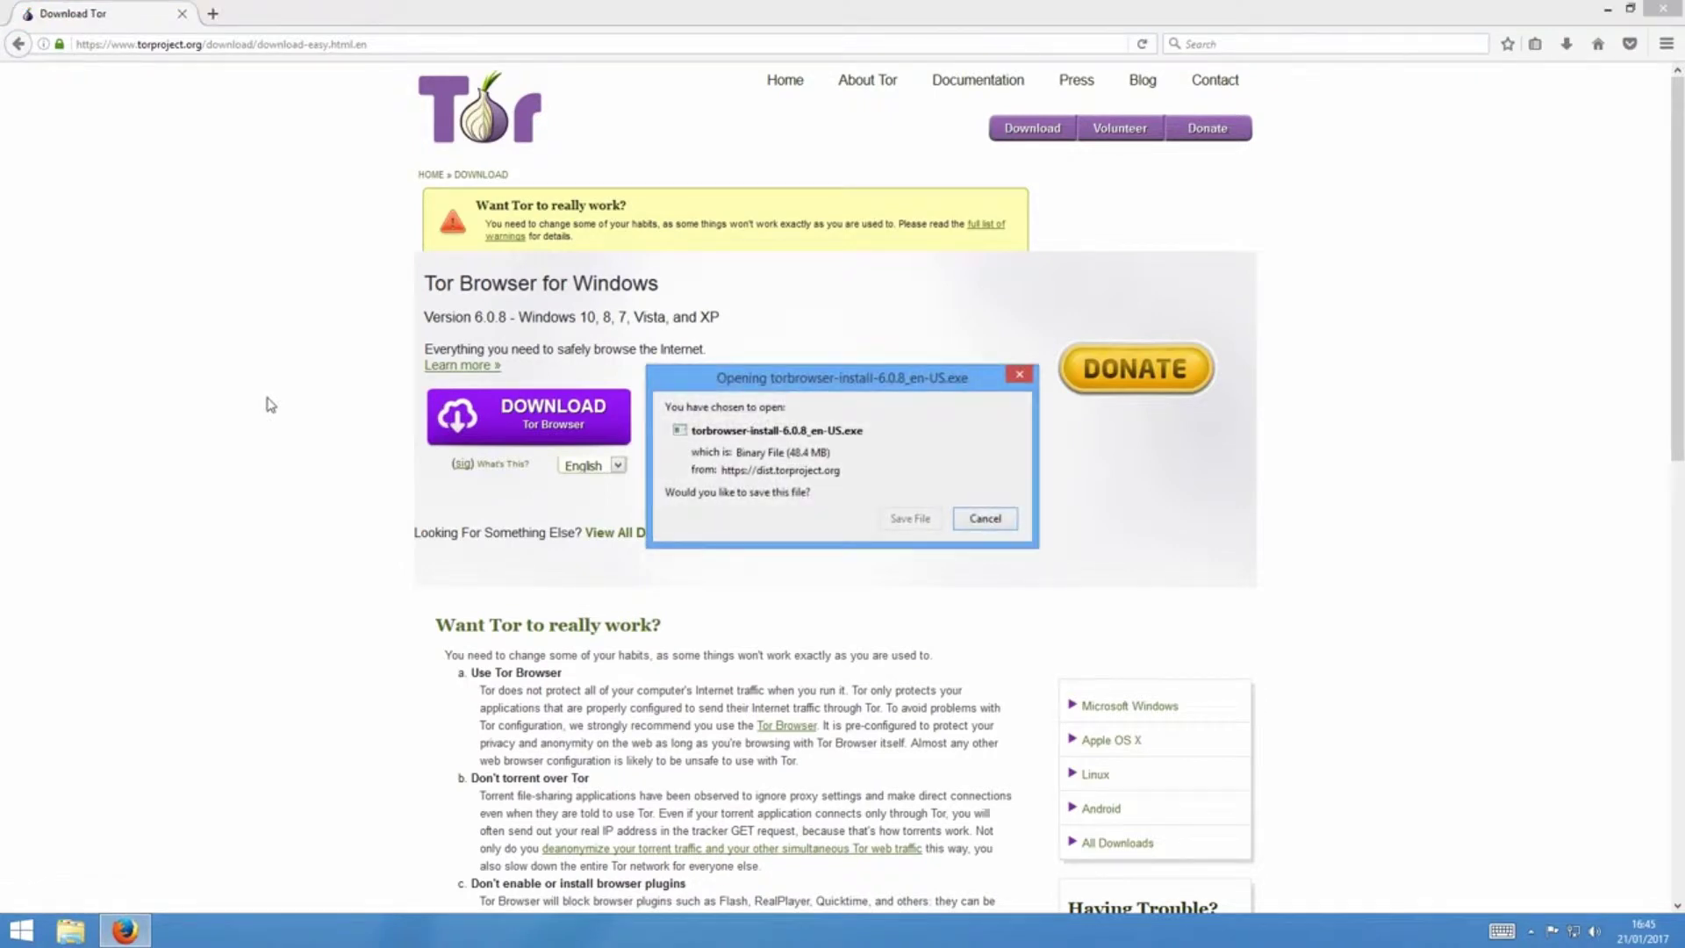
{"action": "left_click", "coordinate": [913, 519]}
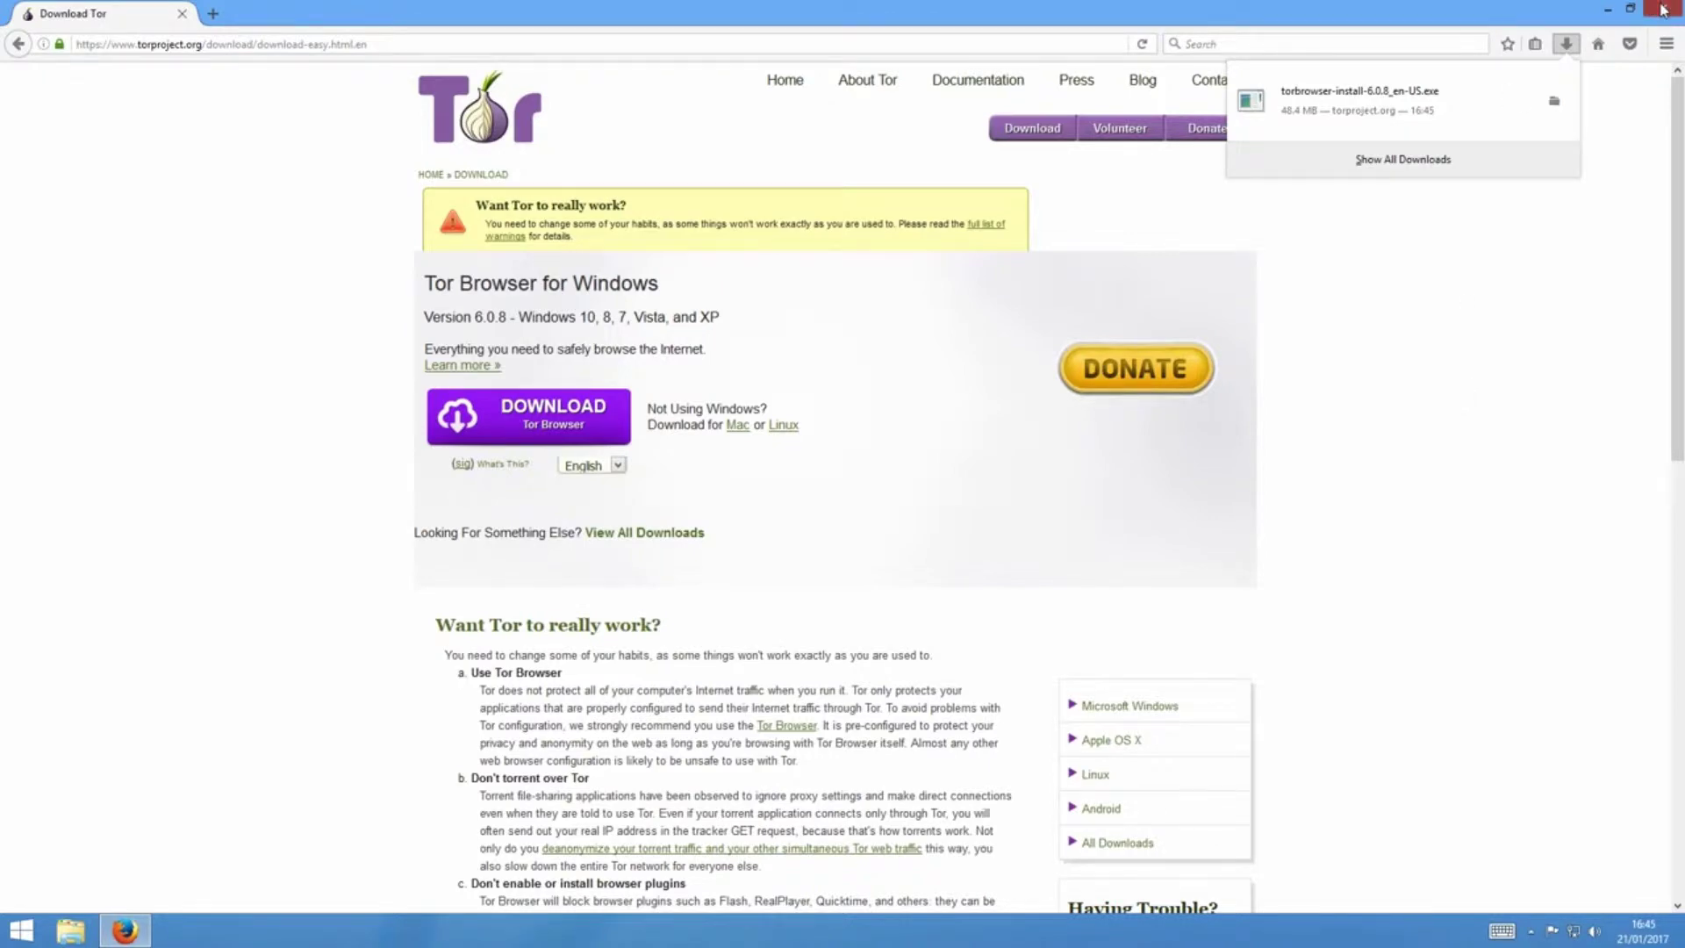
{"action": "left_click", "coordinate": [1607, 9]}
Run torbrowser-install-6.0.8_en-US from the Downloads folder and install Tor Browser in English to the default desktop folder.
{"action": "right_click", "coordinate": [86, 938]}
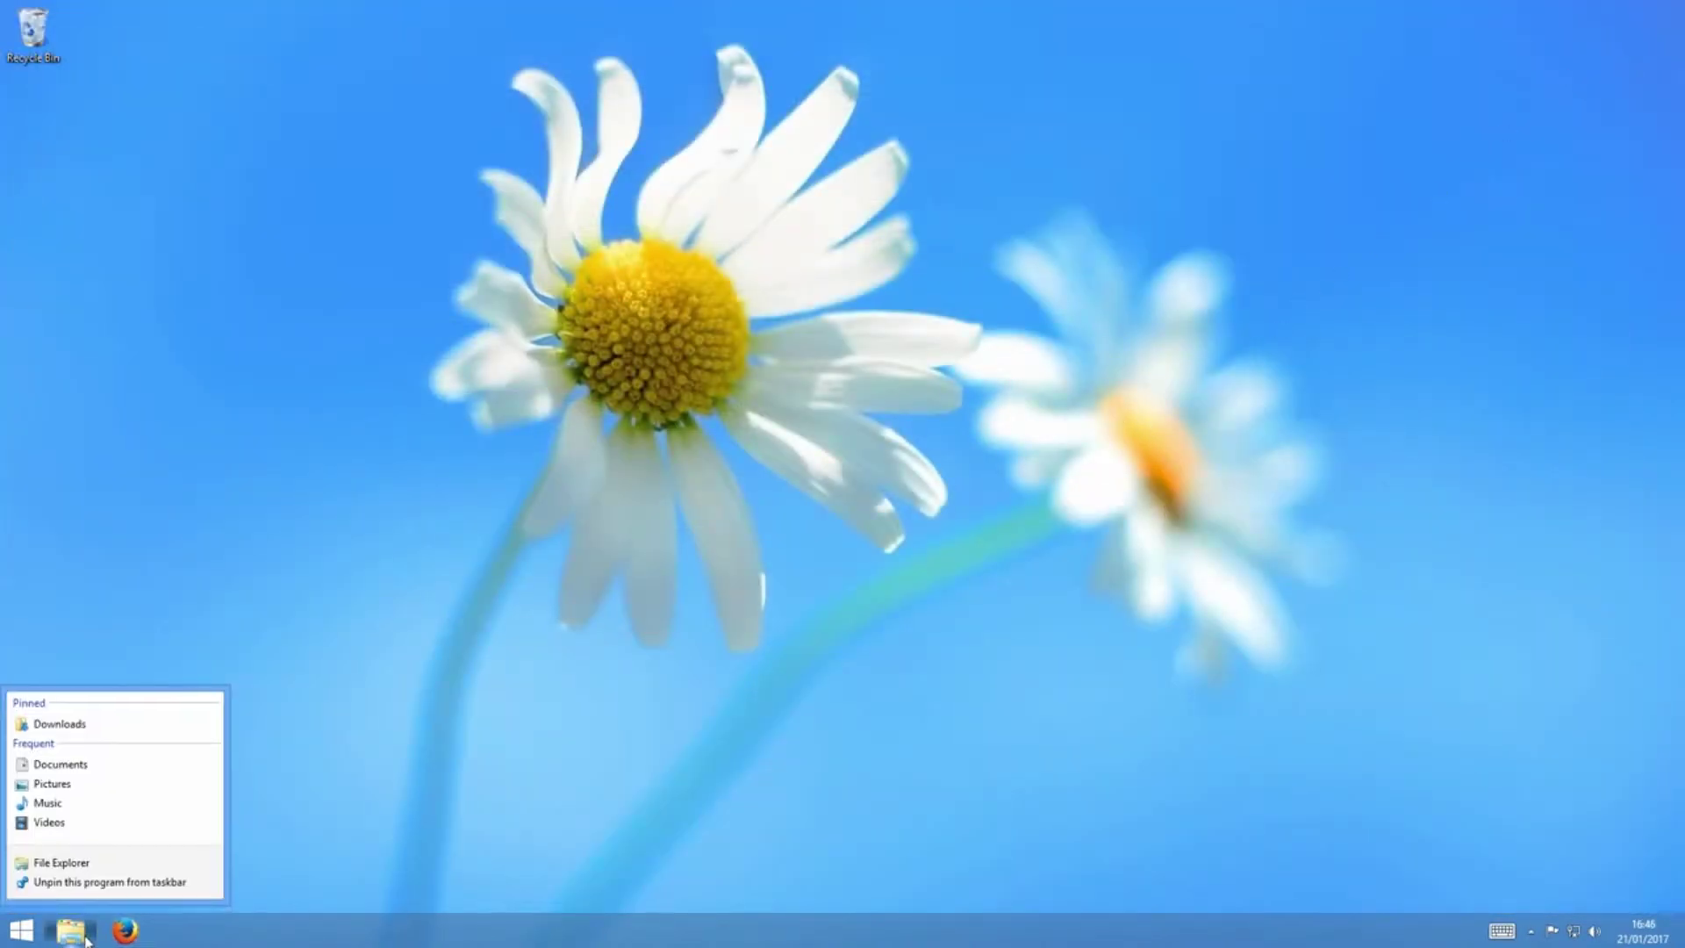
{"action": "left_click", "coordinate": [63, 723]}
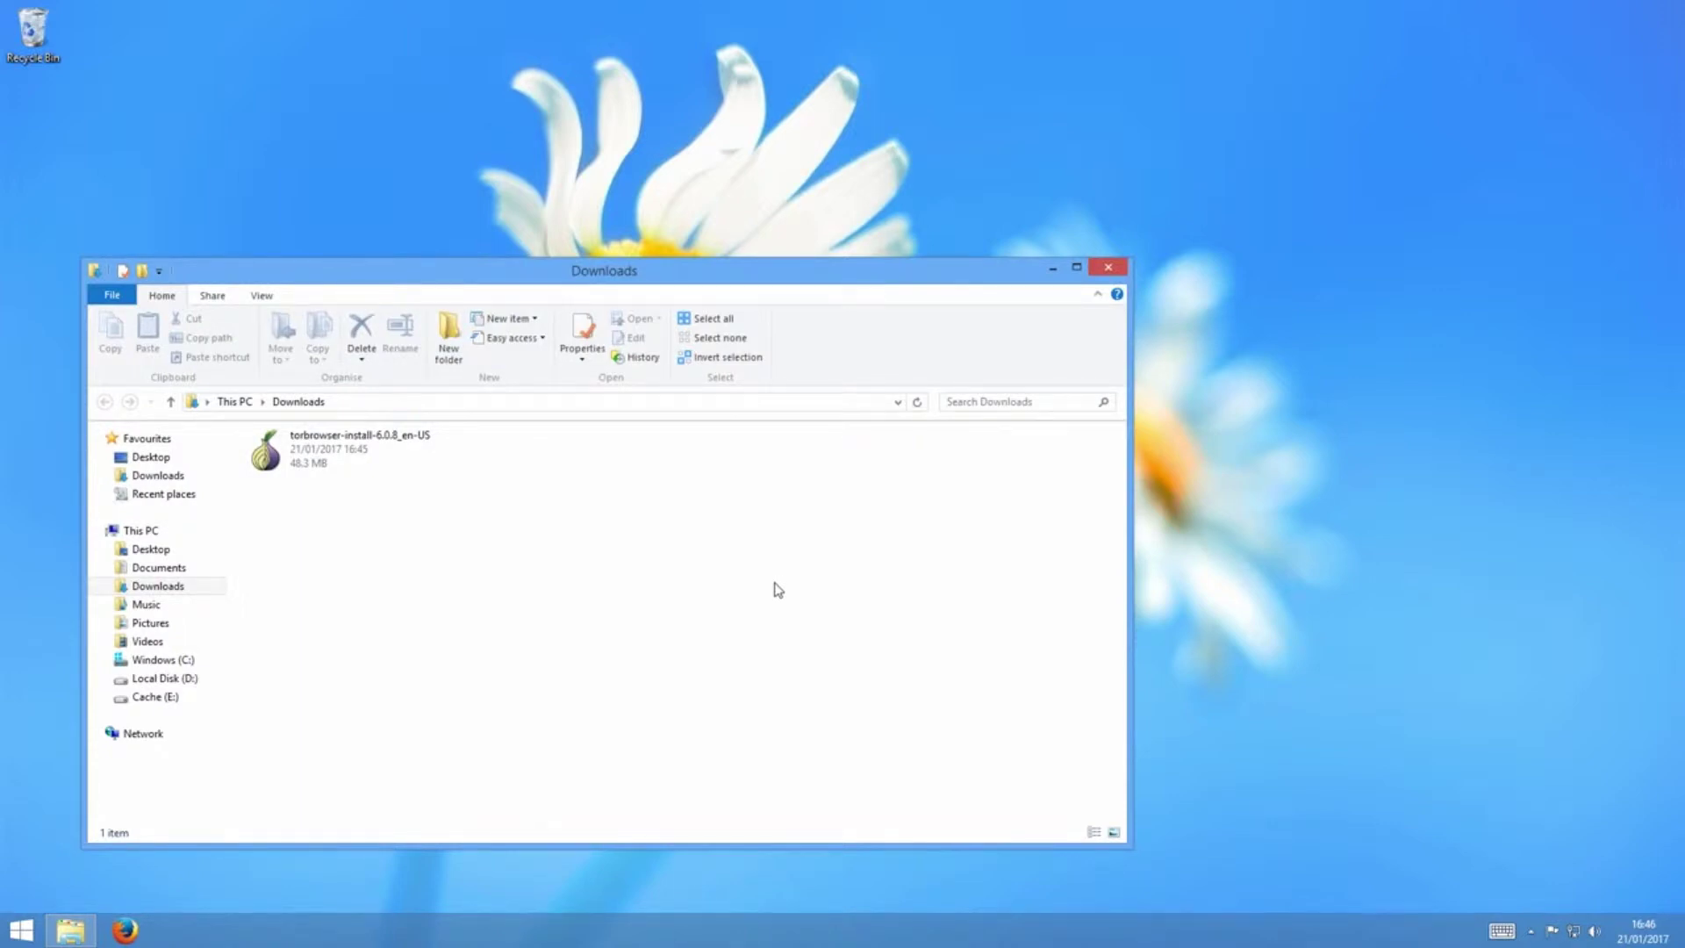
{"action": "double_click", "coordinate": [355, 449]}
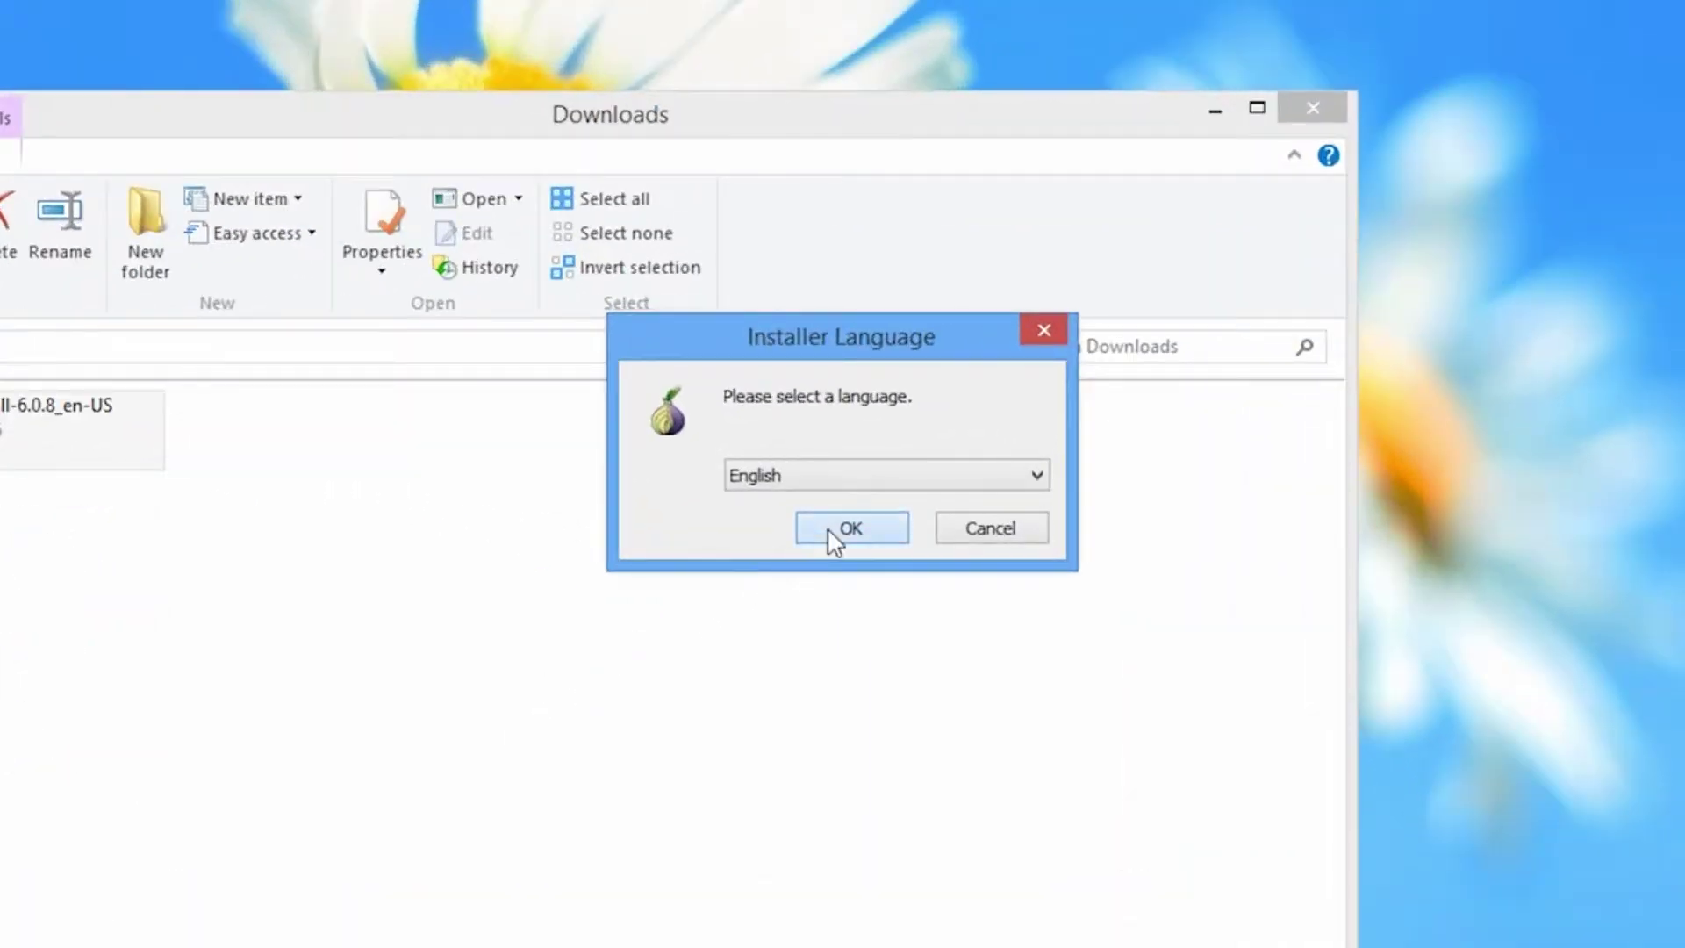
{"action": "left_click", "coordinate": [826, 528]}
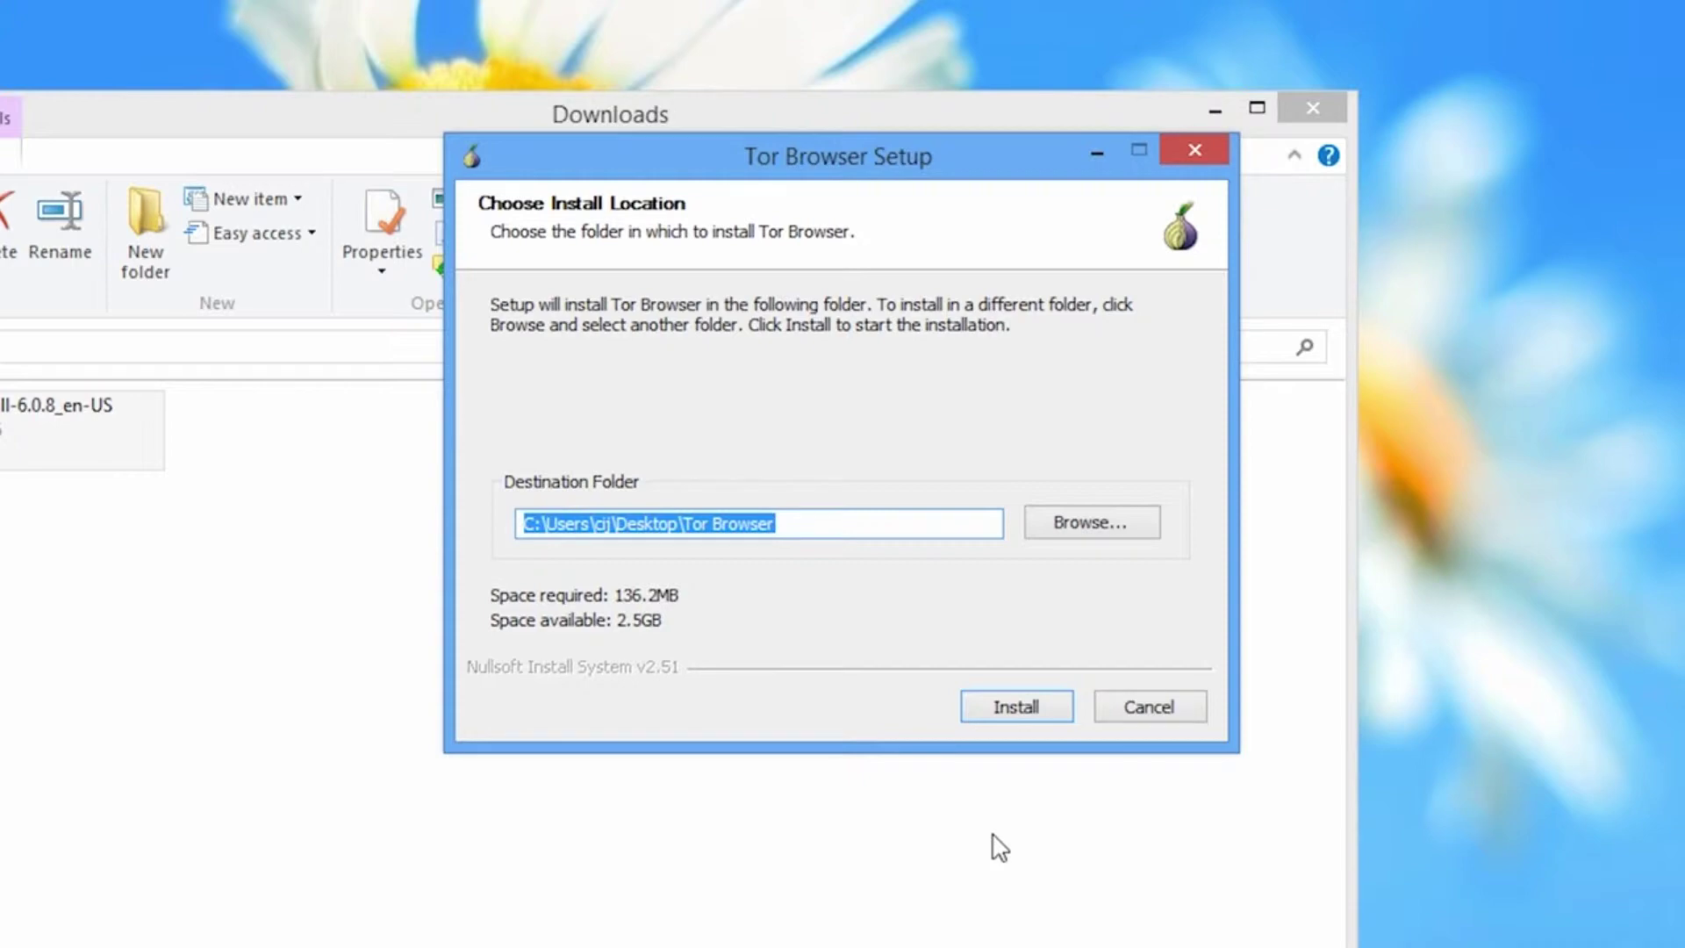
{"action": "left_click", "coordinate": [1004, 710]}
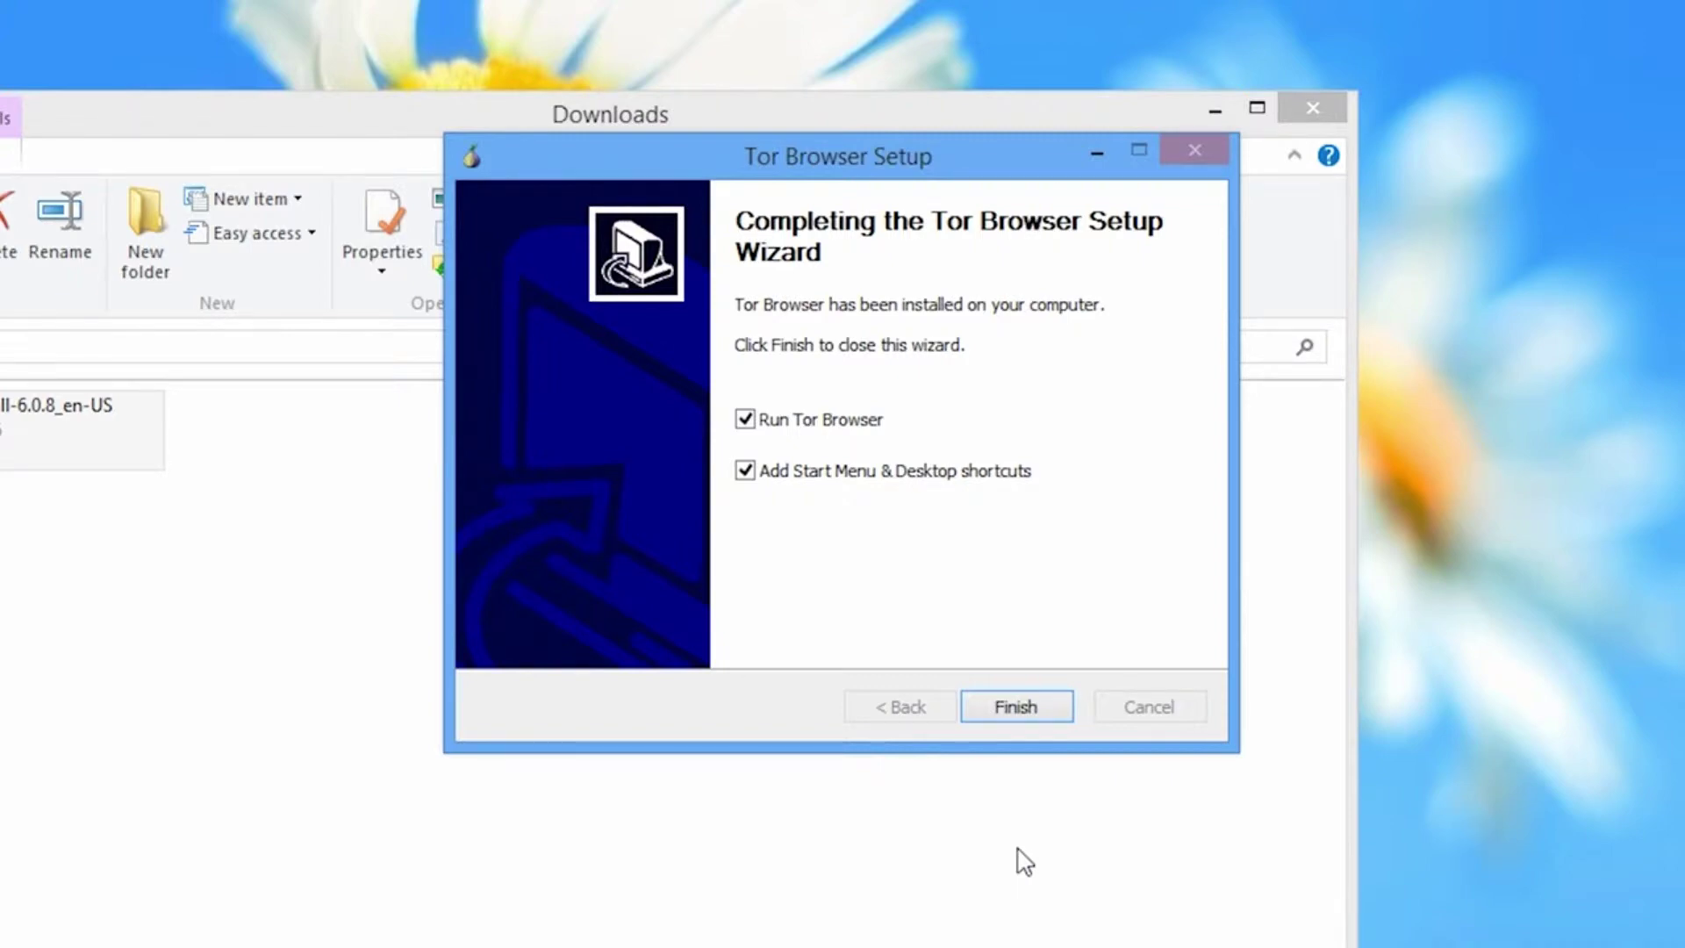
Close the Downloads window and finish the Tor Browser setup with Run Tor Browser unticked and the Start Menu & Desktop shortcuts kept.
{"action": "left_click", "coordinate": [1336, 107]}
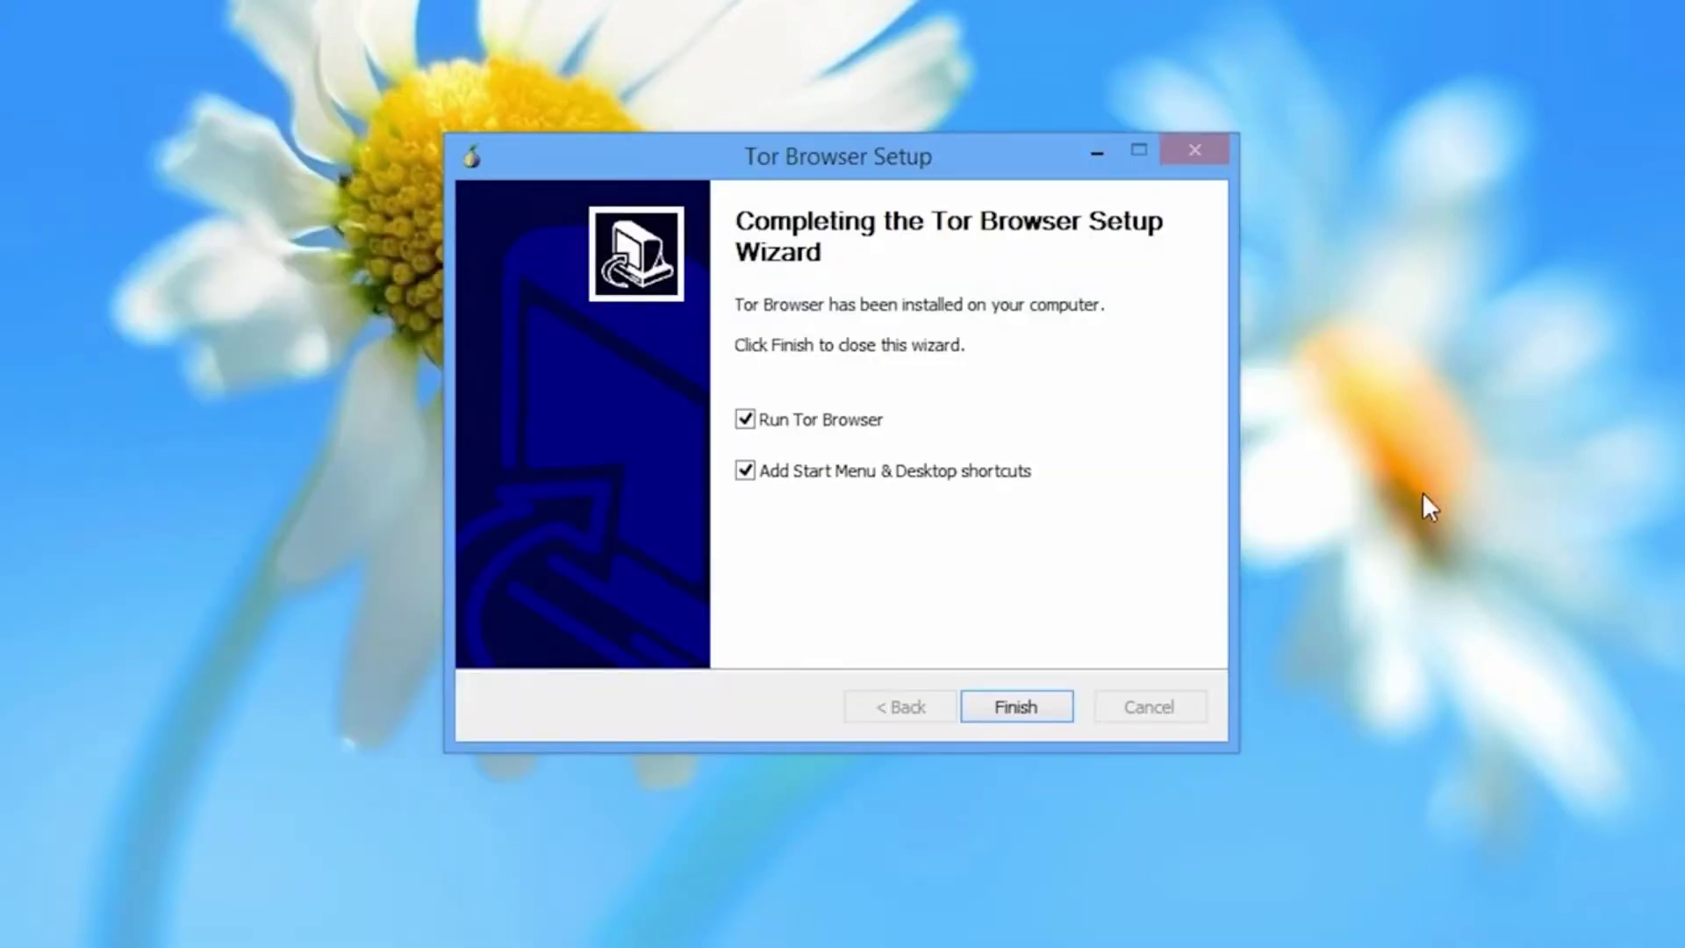
{"action": "left_click", "coordinate": [774, 424]}
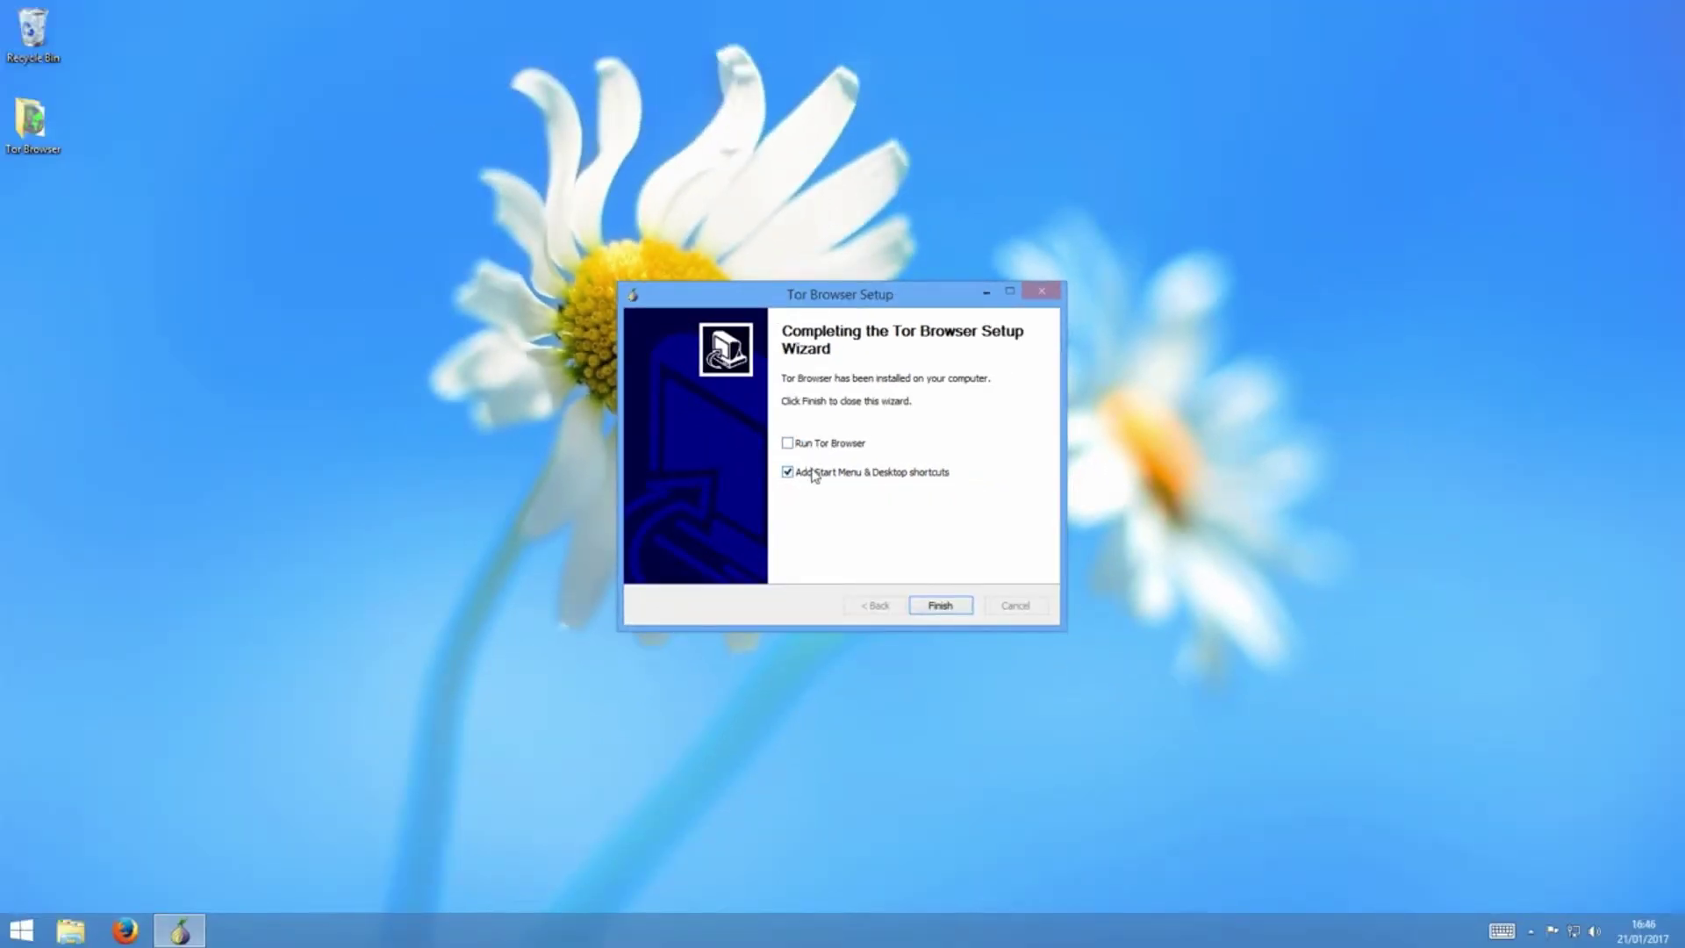
{"action": "left_click", "coordinate": [940, 606]}
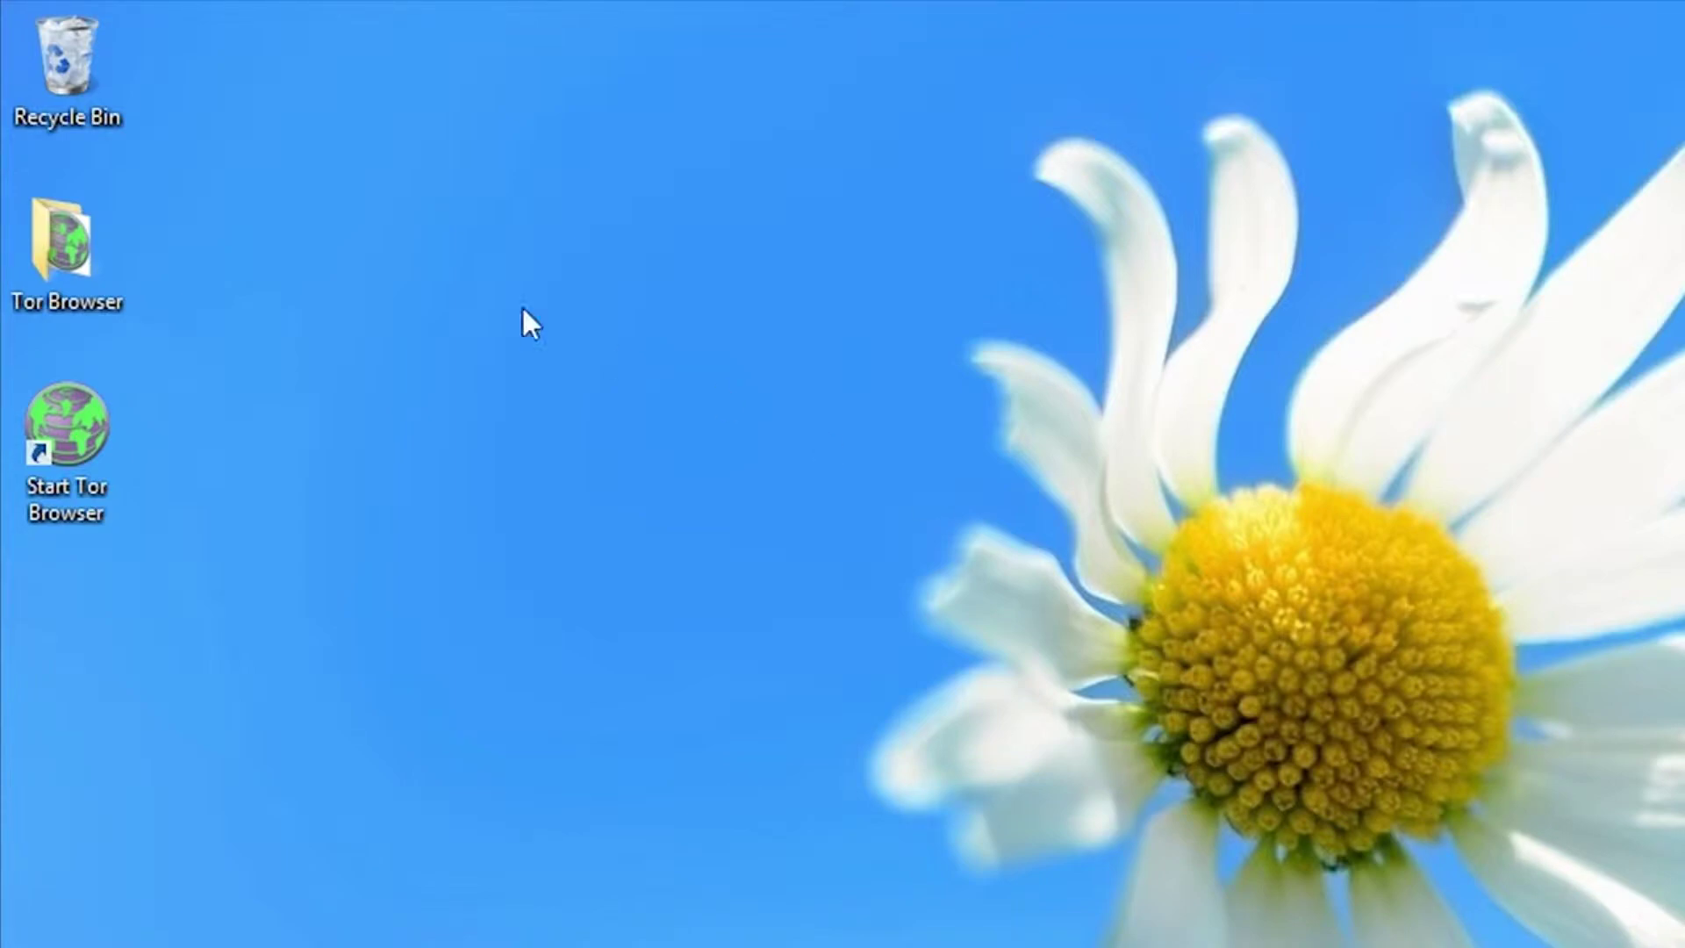
View the contents of the Tor Browser folder on the desktop, close it, and deselect the folder.
{"action": "double_click", "coordinate": [113, 244]}
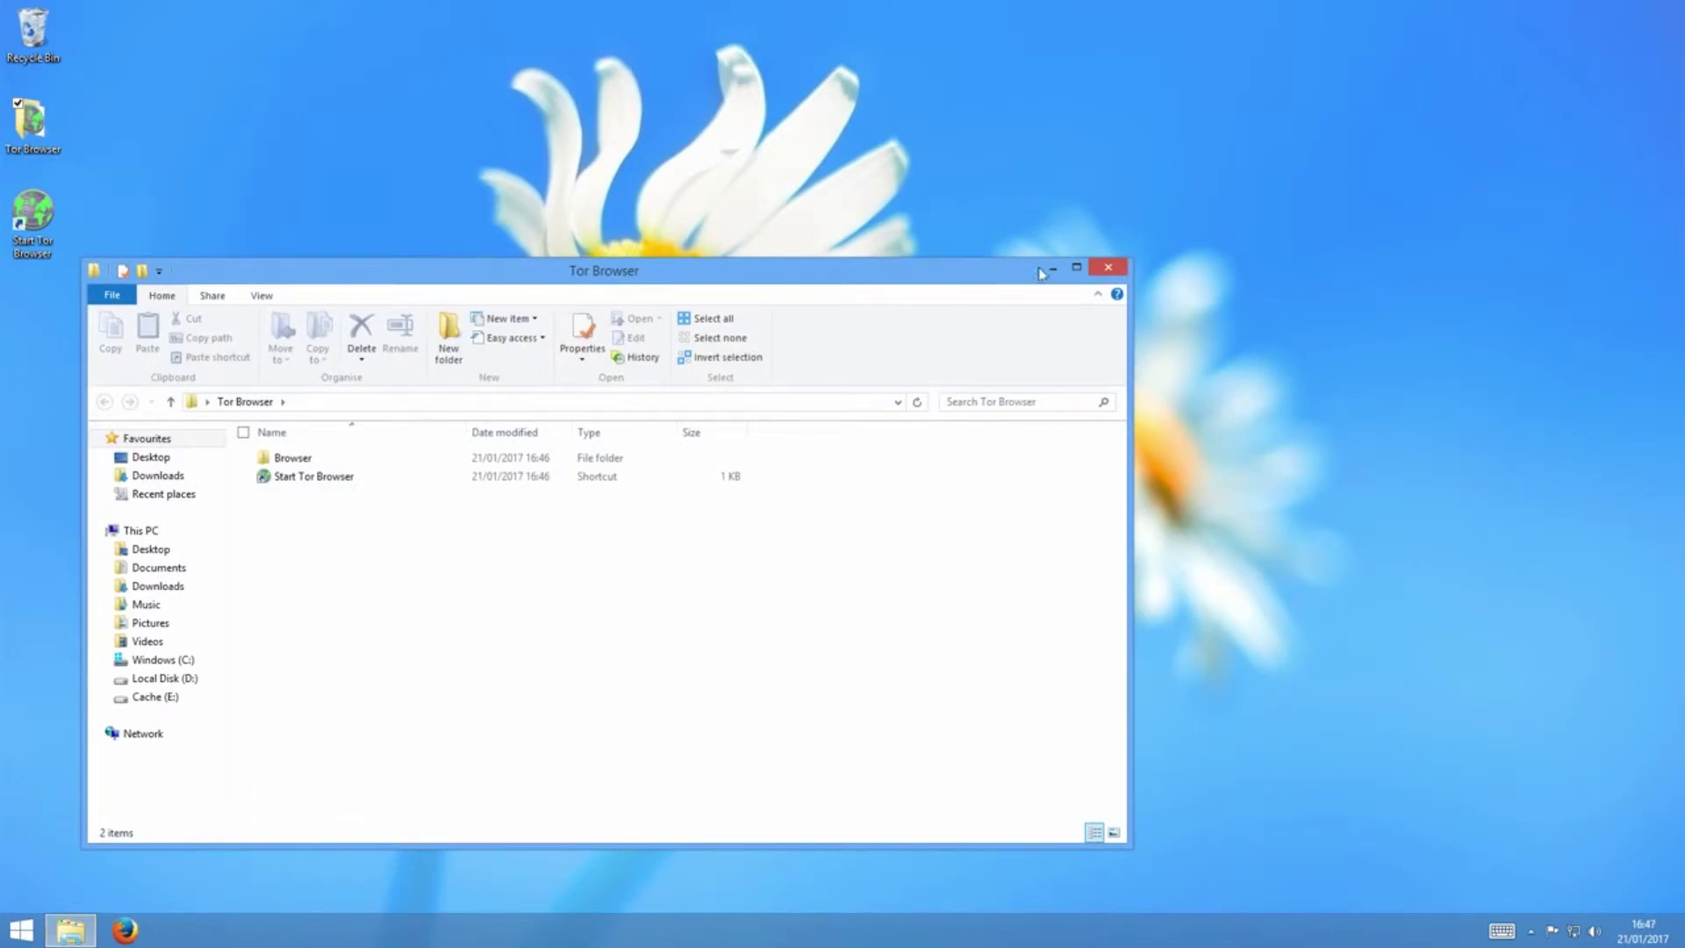
{"action": "left_click", "coordinate": [1126, 269]}
{"action": "mouse_move", "coordinate": [32, 123]}
{"action": "left_mouse_down"}
{"action": "mouse_move", "coordinate": [350, 288]}
{"action": "mouse_move", "coordinate": [39, 125]}
{"action": "left_mouse_up"}
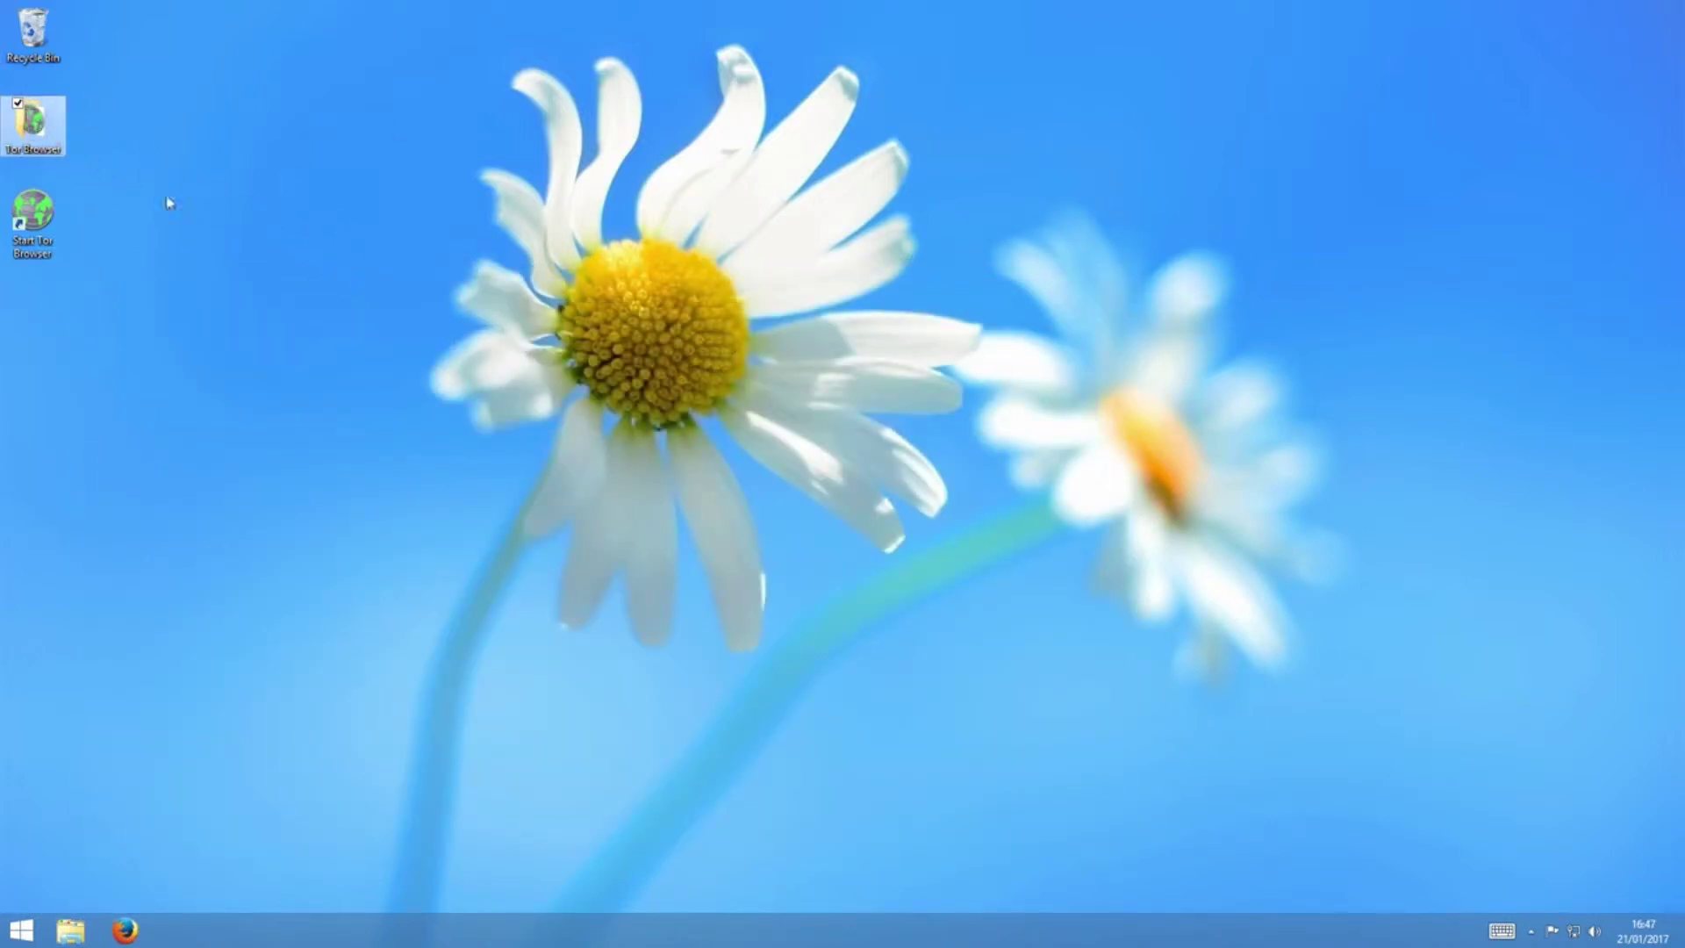
{"action": "left_click", "coordinate": [266, 272]}
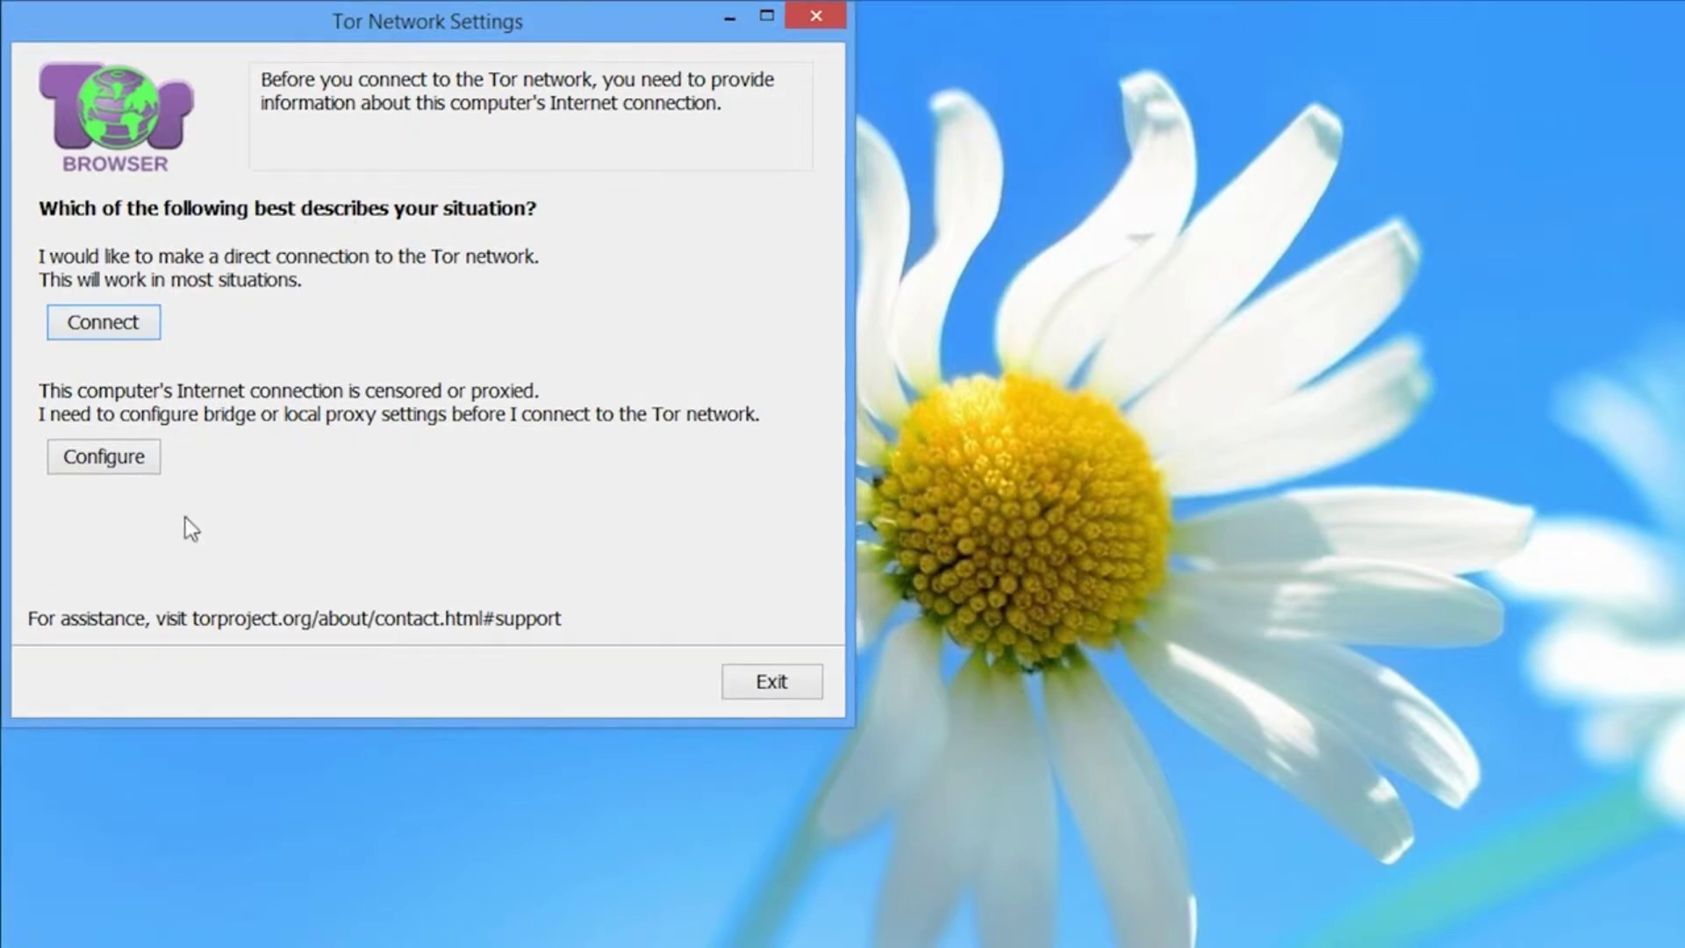
Check the Tor bridges configuration page, return to the first page, and make a direct connection to the Tor network.
{"action": "left_click", "coordinate": [90, 458]}
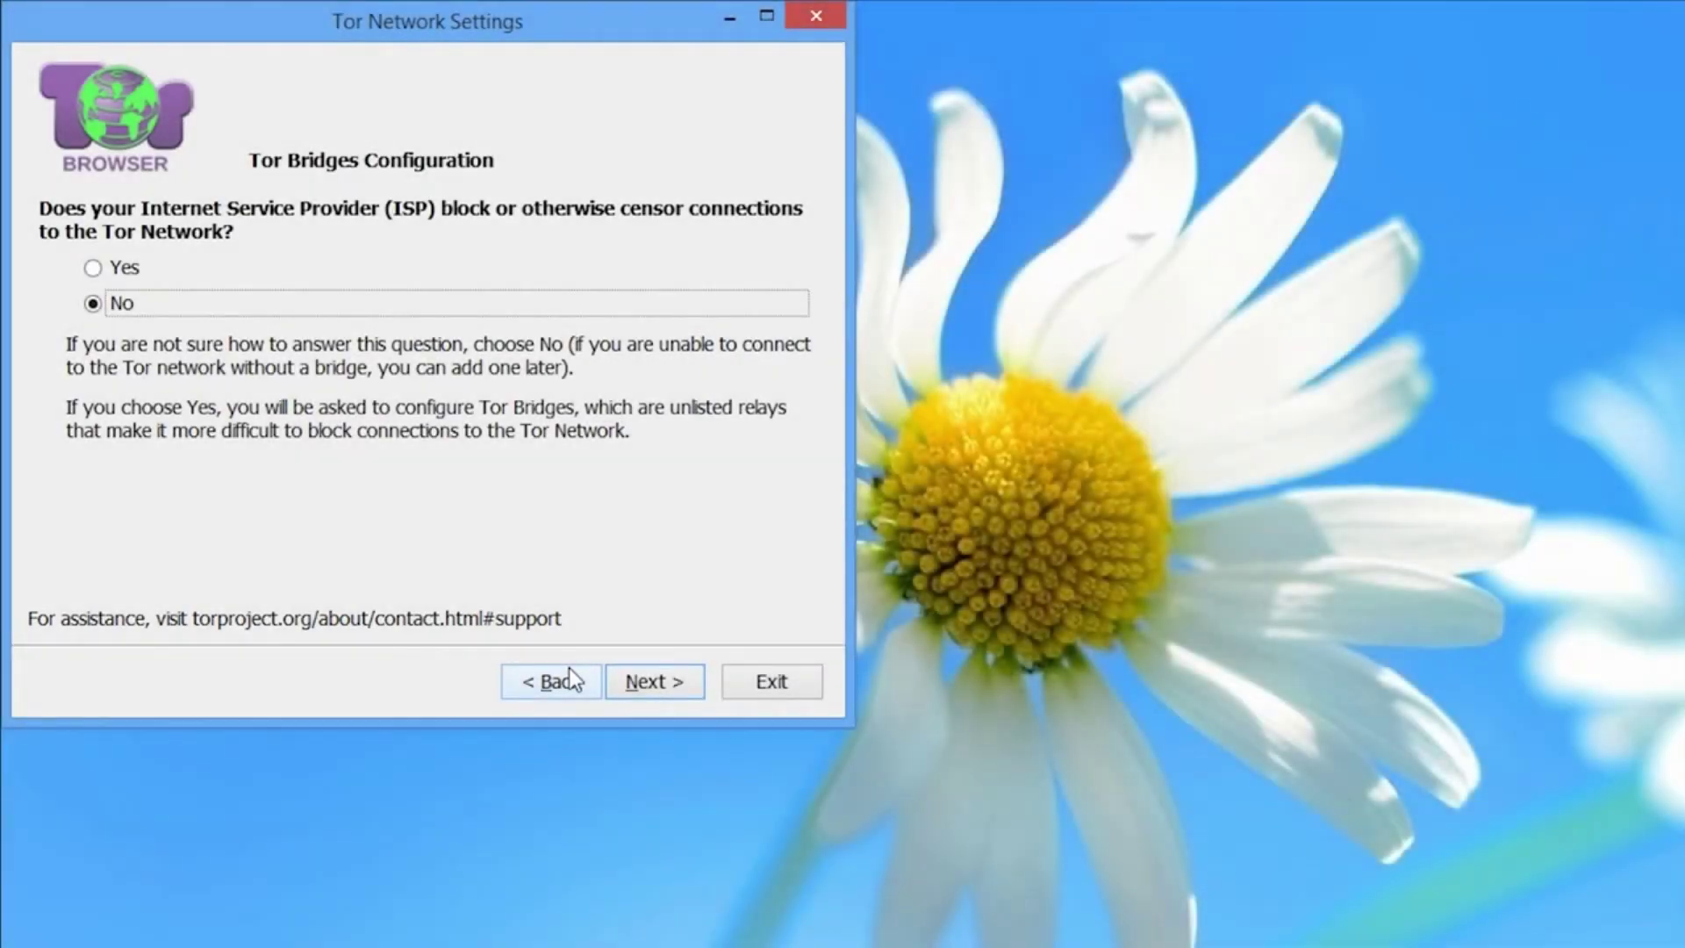
{"action": "left_click", "coordinate": [566, 666]}
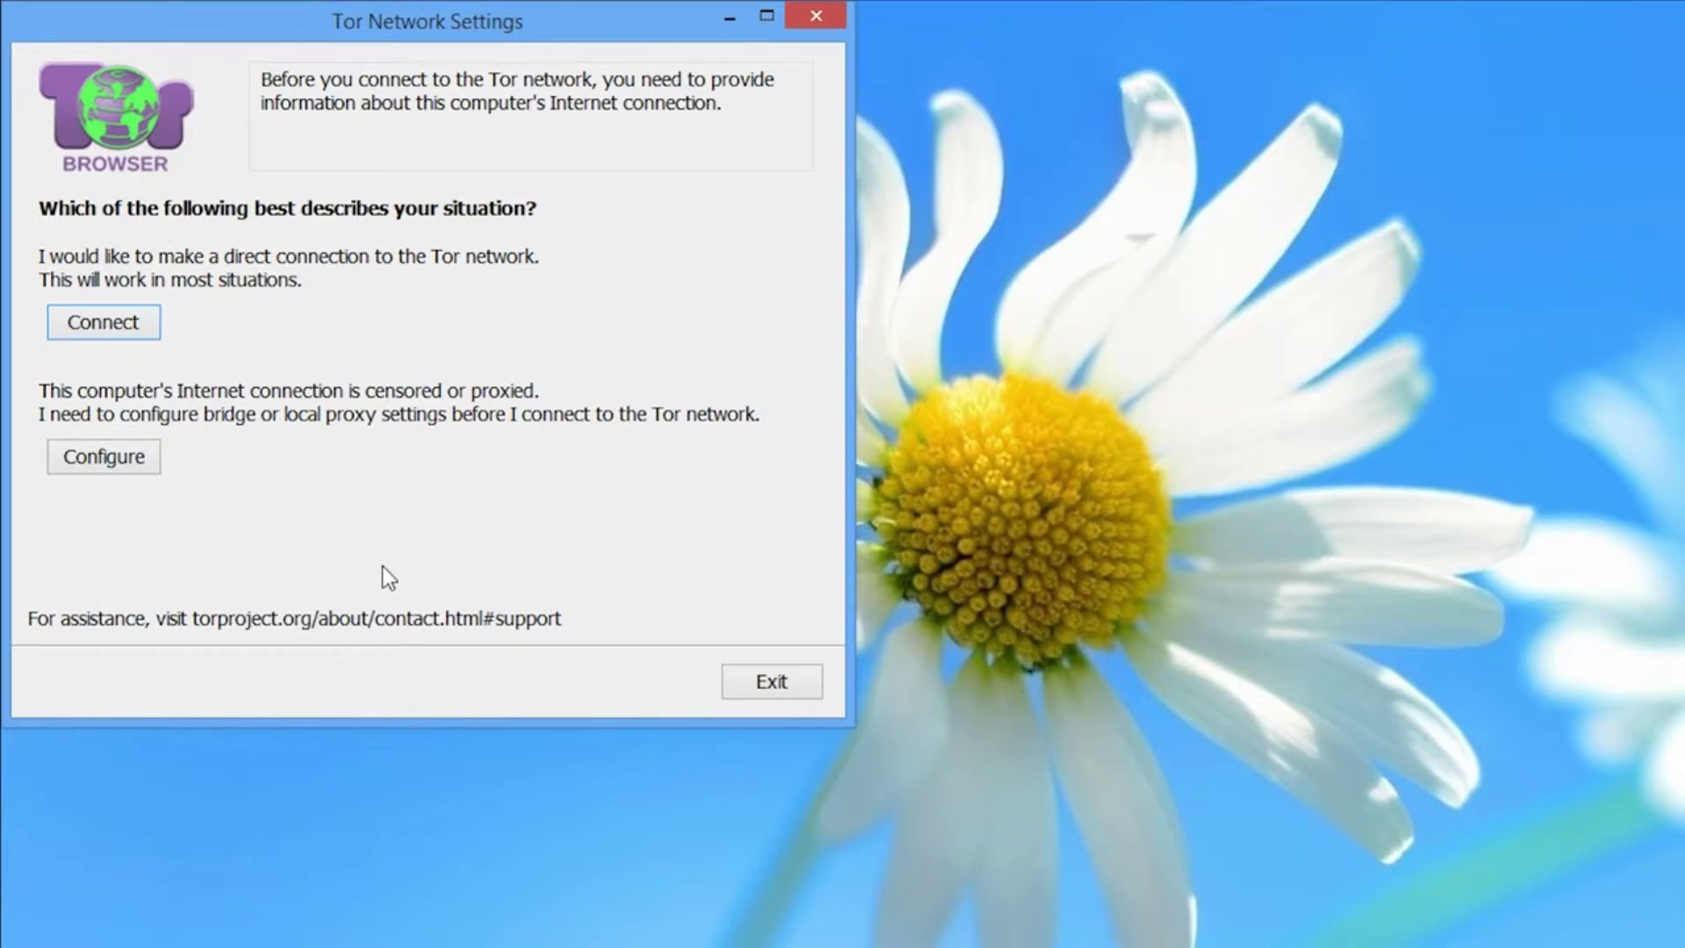
{"action": "left_click", "coordinate": [128, 330]}
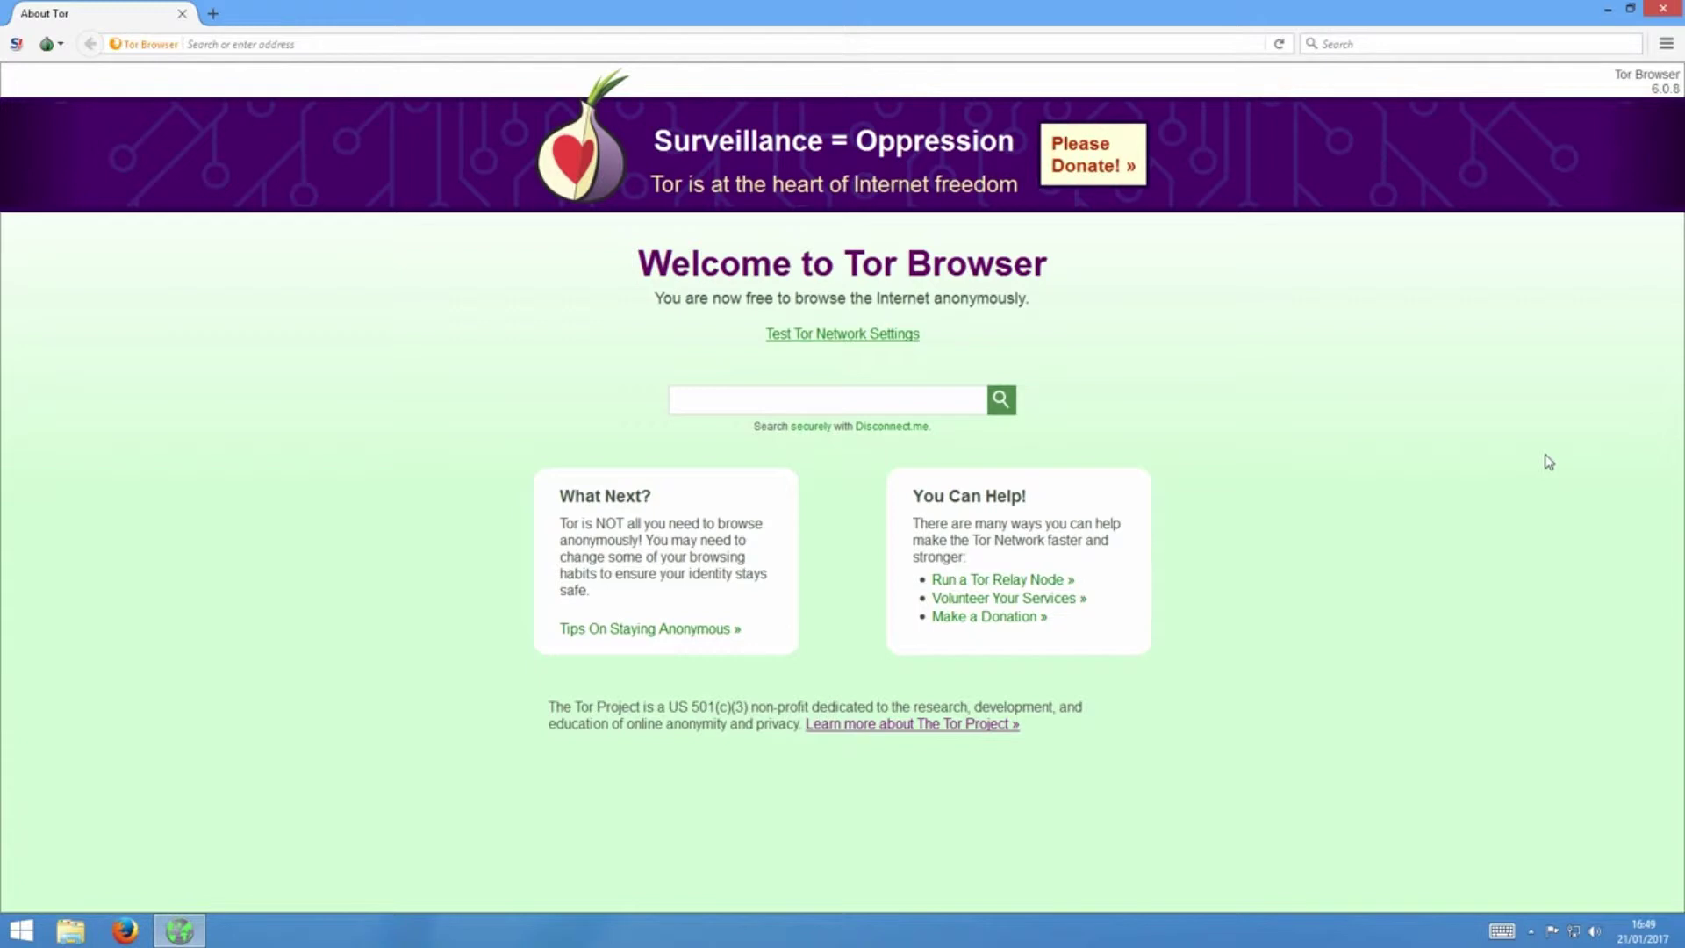
Load bbc.co.uk in Tor Browser and open the site's News section.
{"action": "key", "text": "ctrl+l"}
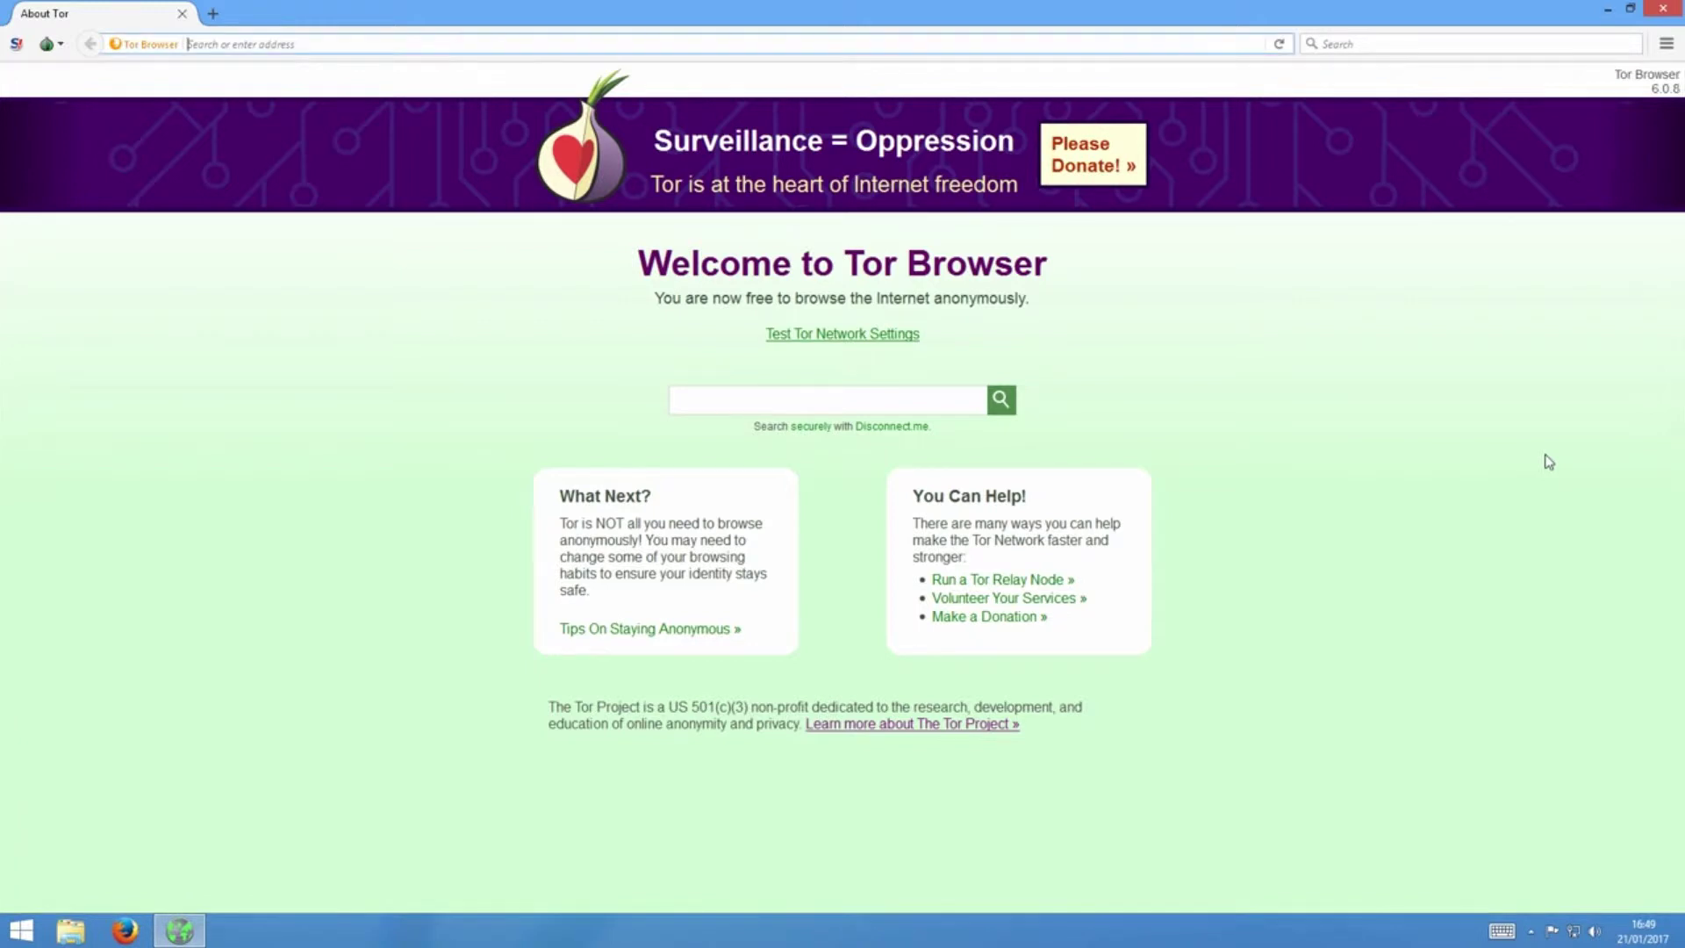
{"action": "type", "text": "bbc.co"}
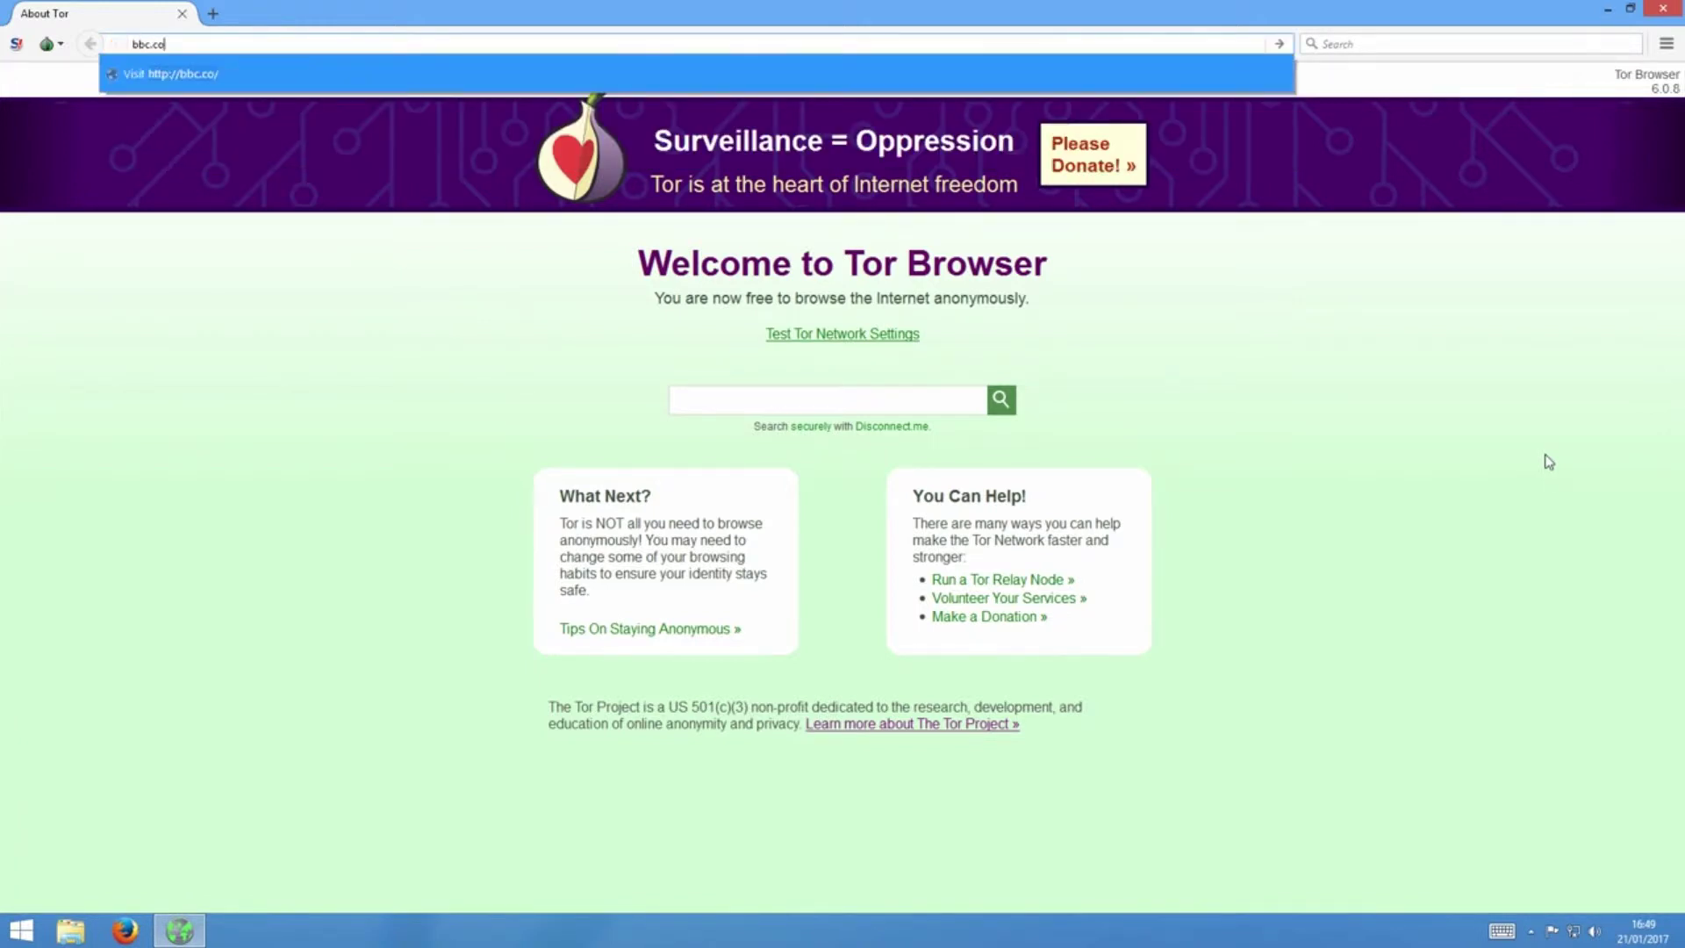
{"action": "type", "text": ".uk"}
{"action": "key", "text": "Return"}
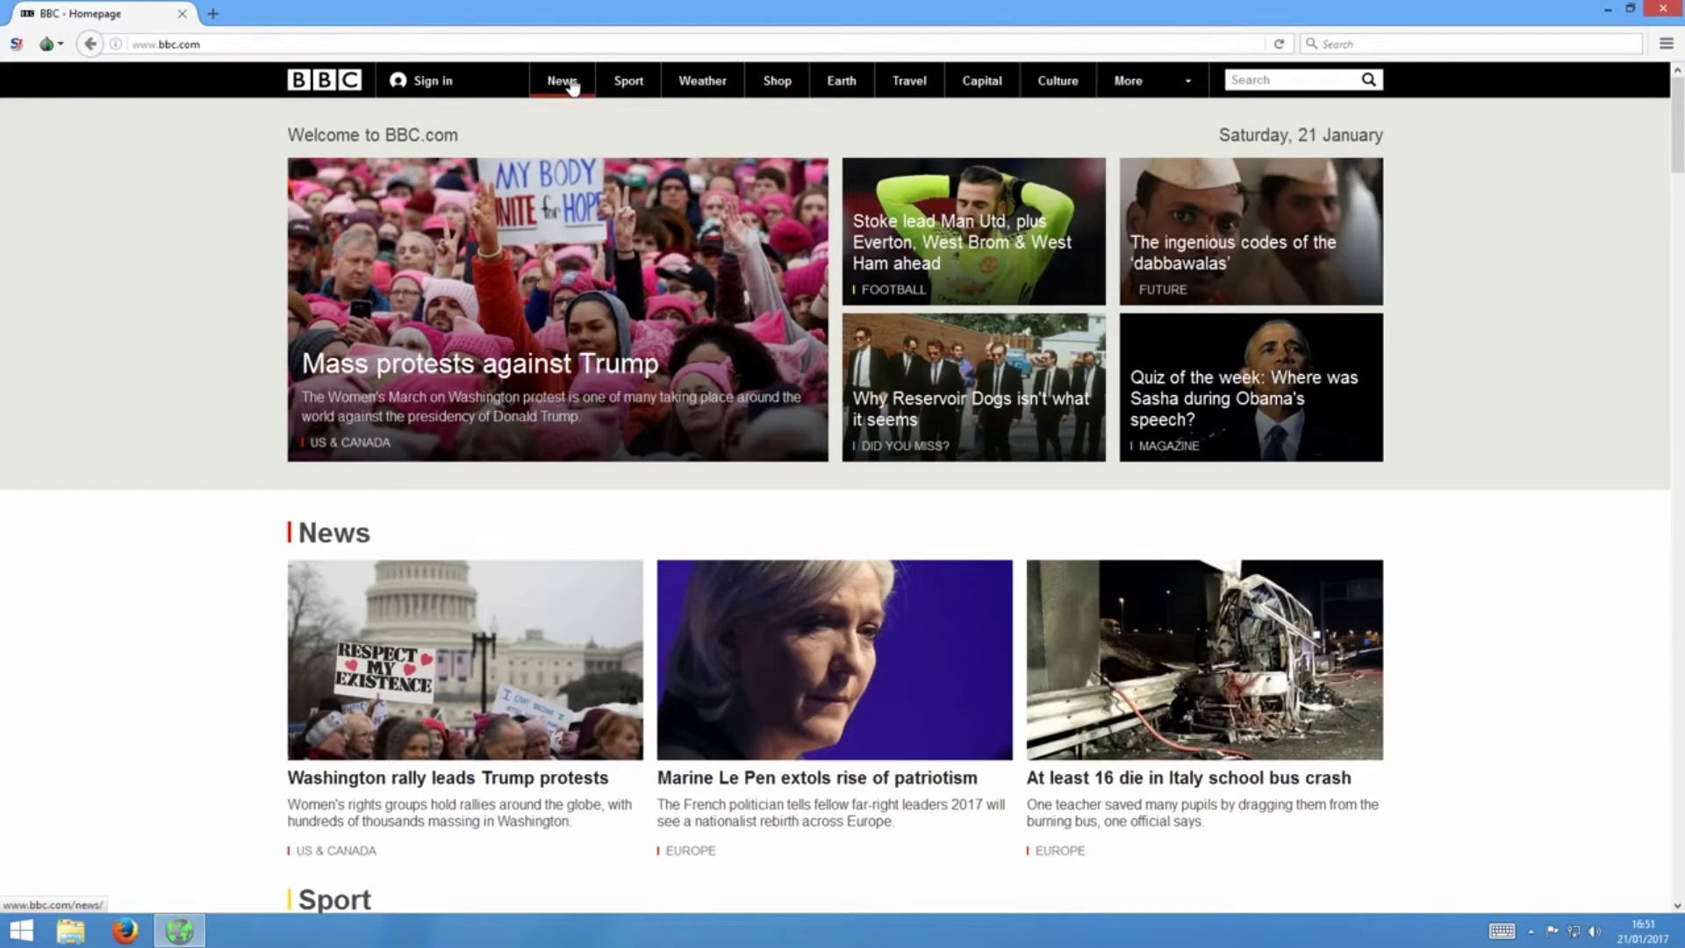
{"action": "left_click", "coordinate": [568, 84]}
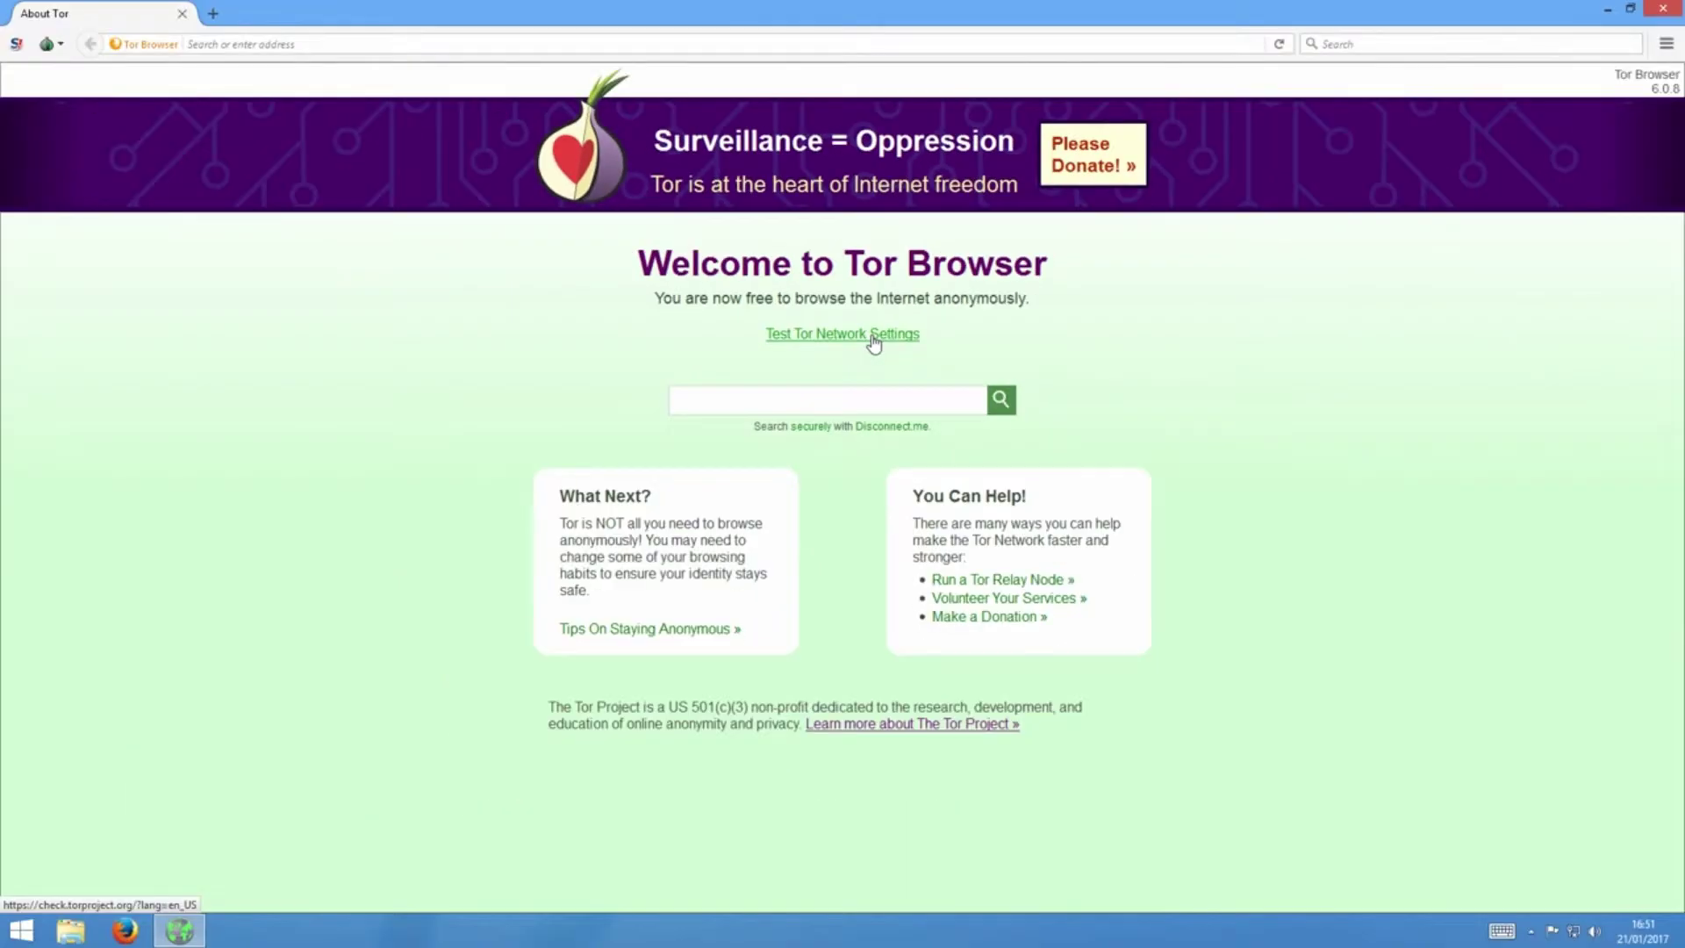
Test the Tor network settings in Tor Browser, and load check.torproject.org in Firefox for comparison.
{"action": "left_click", "coordinate": [874, 341]}
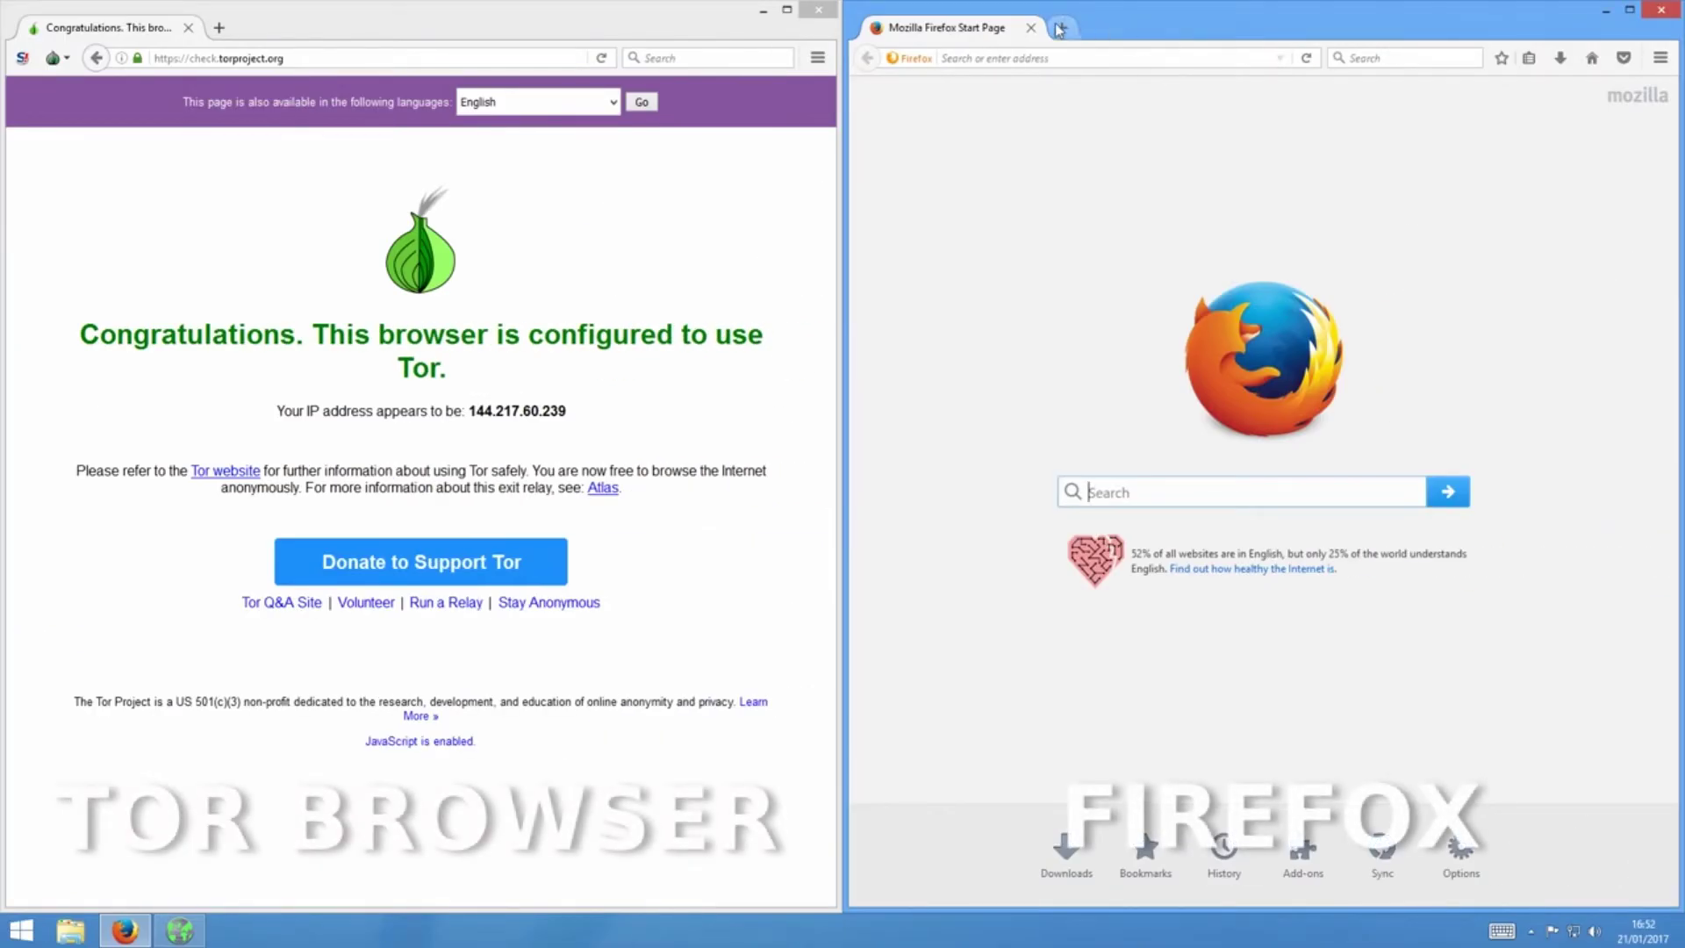
{"action": "left_click", "coordinate": [1044, 58]}
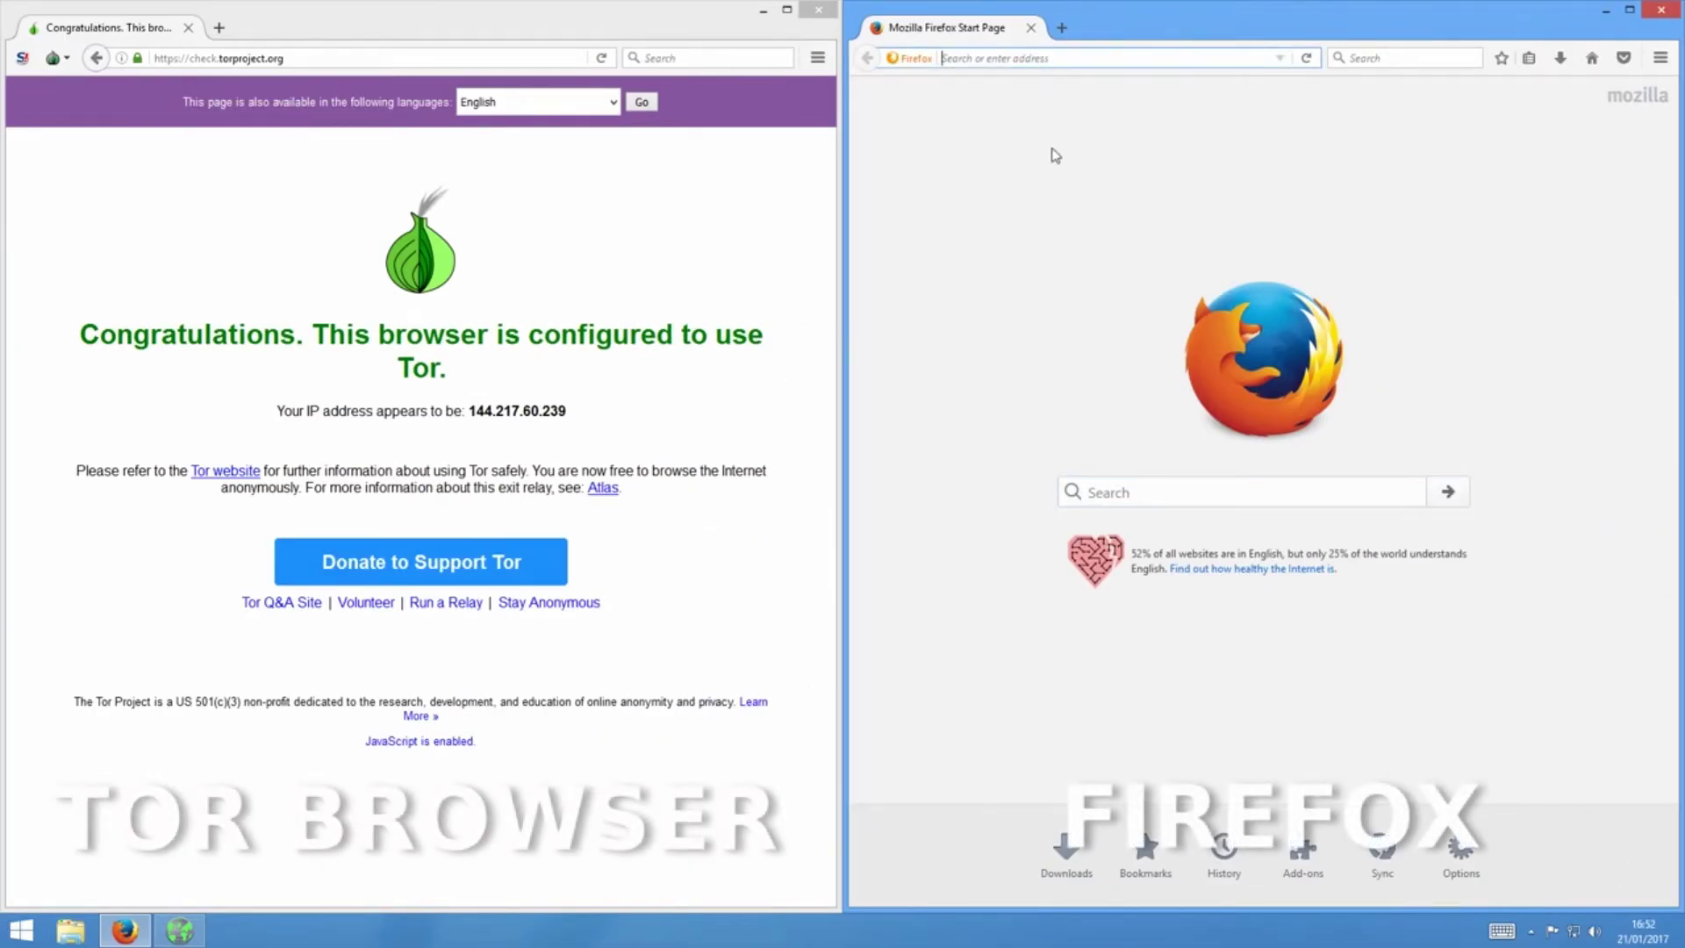
{"action": "type", "text": "check.torproject.org"}
{"action": "key", "text": "Return"}
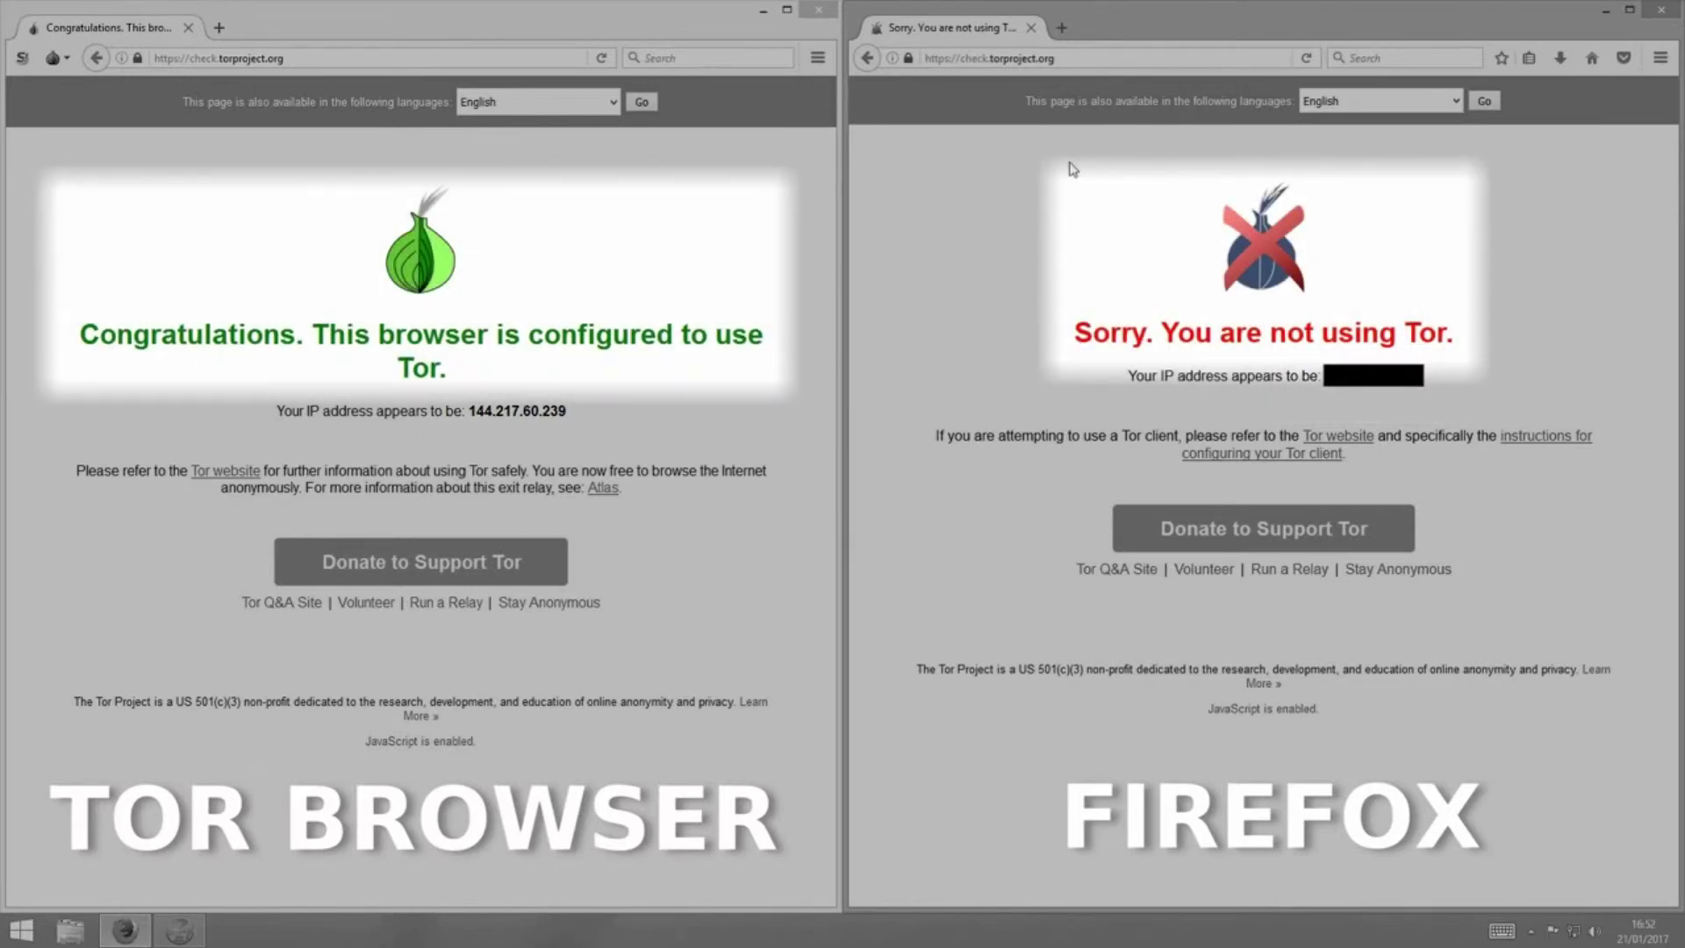
Load iplocation.net in a new tab in Firefox and in a new tab in Tor Browser to compare locations.
{"action": "key", "text": "ctrl+t"}
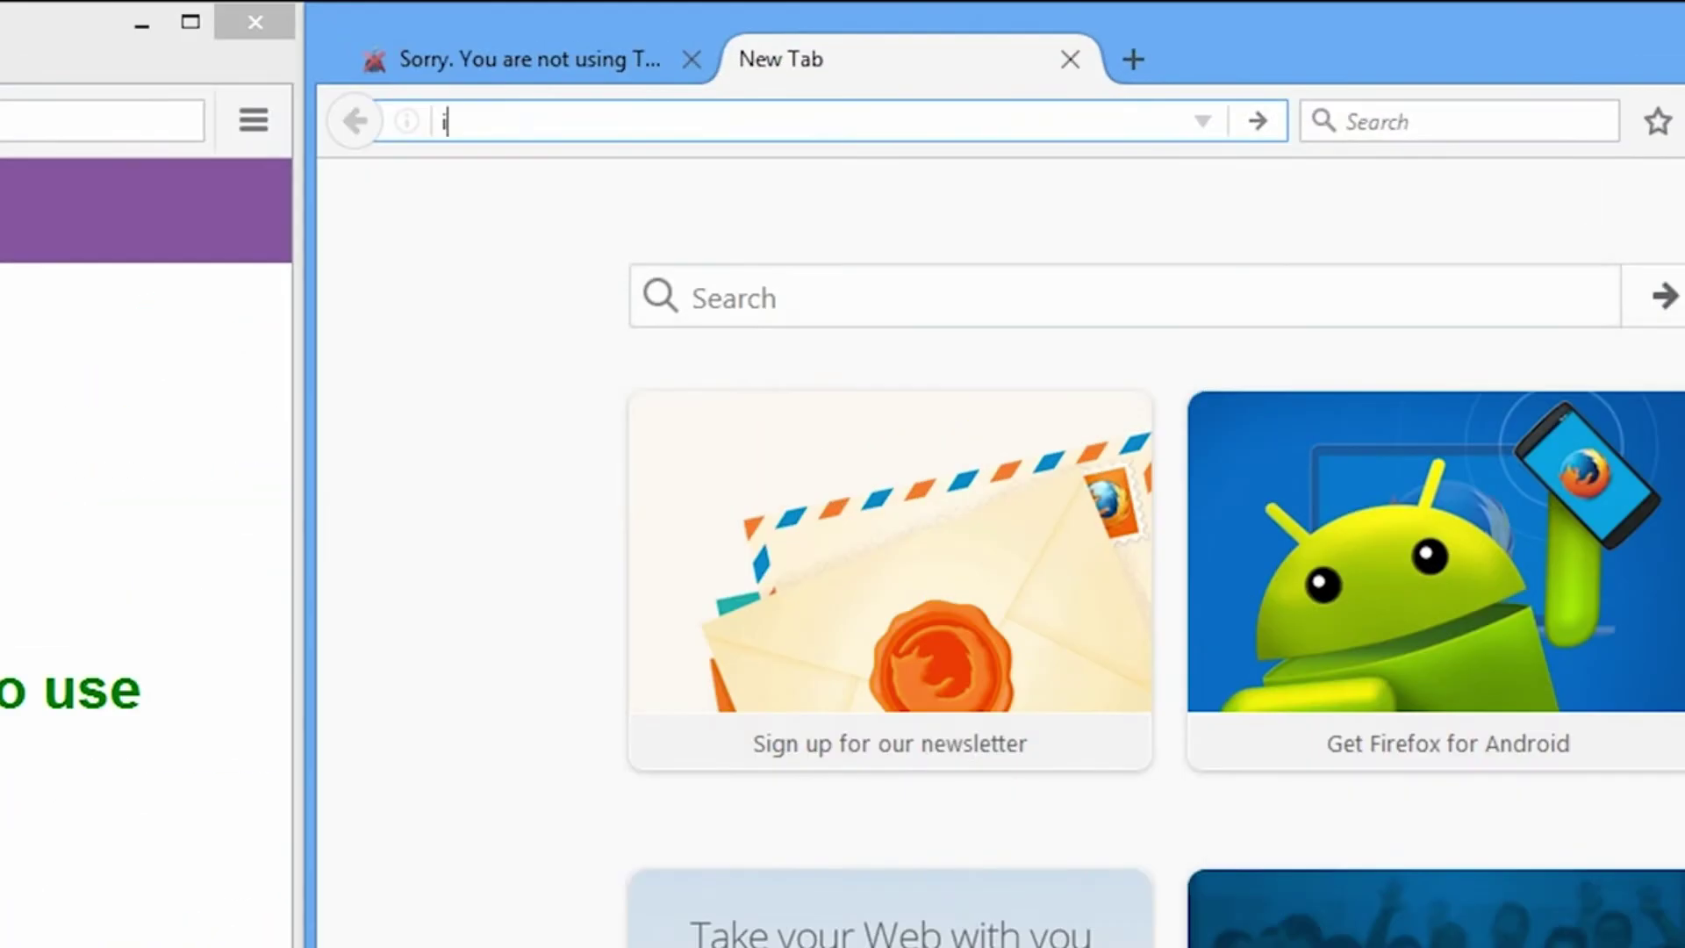
{"action": "type", "text": "iplocation.net"}
{"action": "key", "text": "Return"}
{"action": "key", "text": "ctrl+t"}
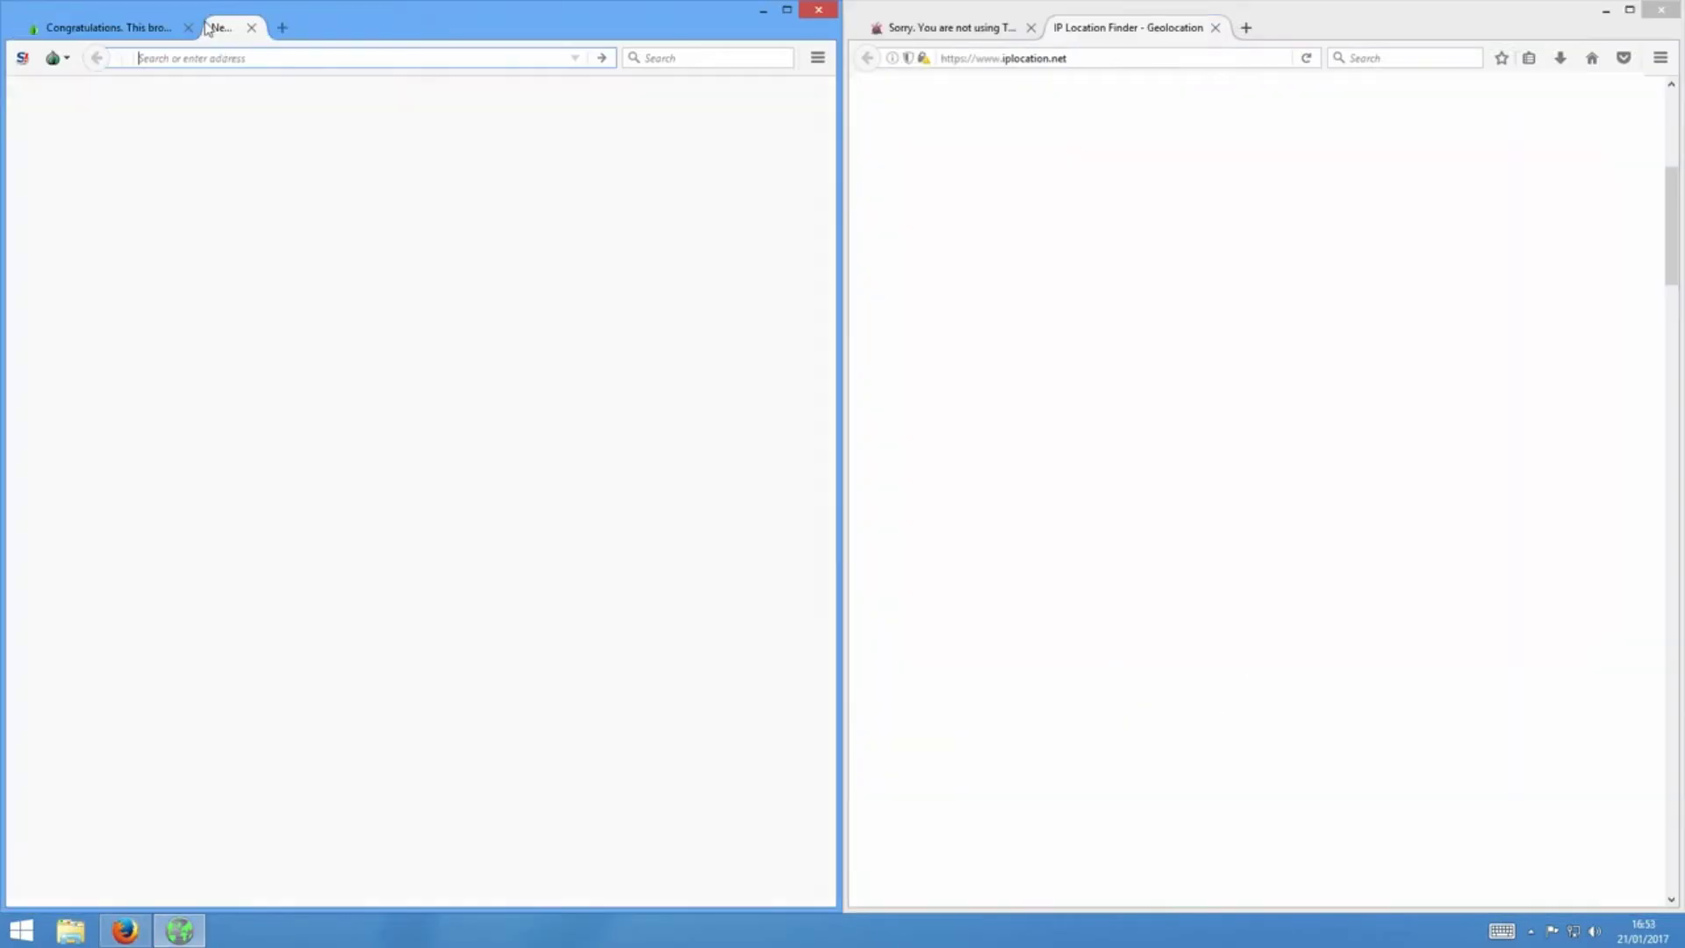
{"action": "type", "text": "iplo"}
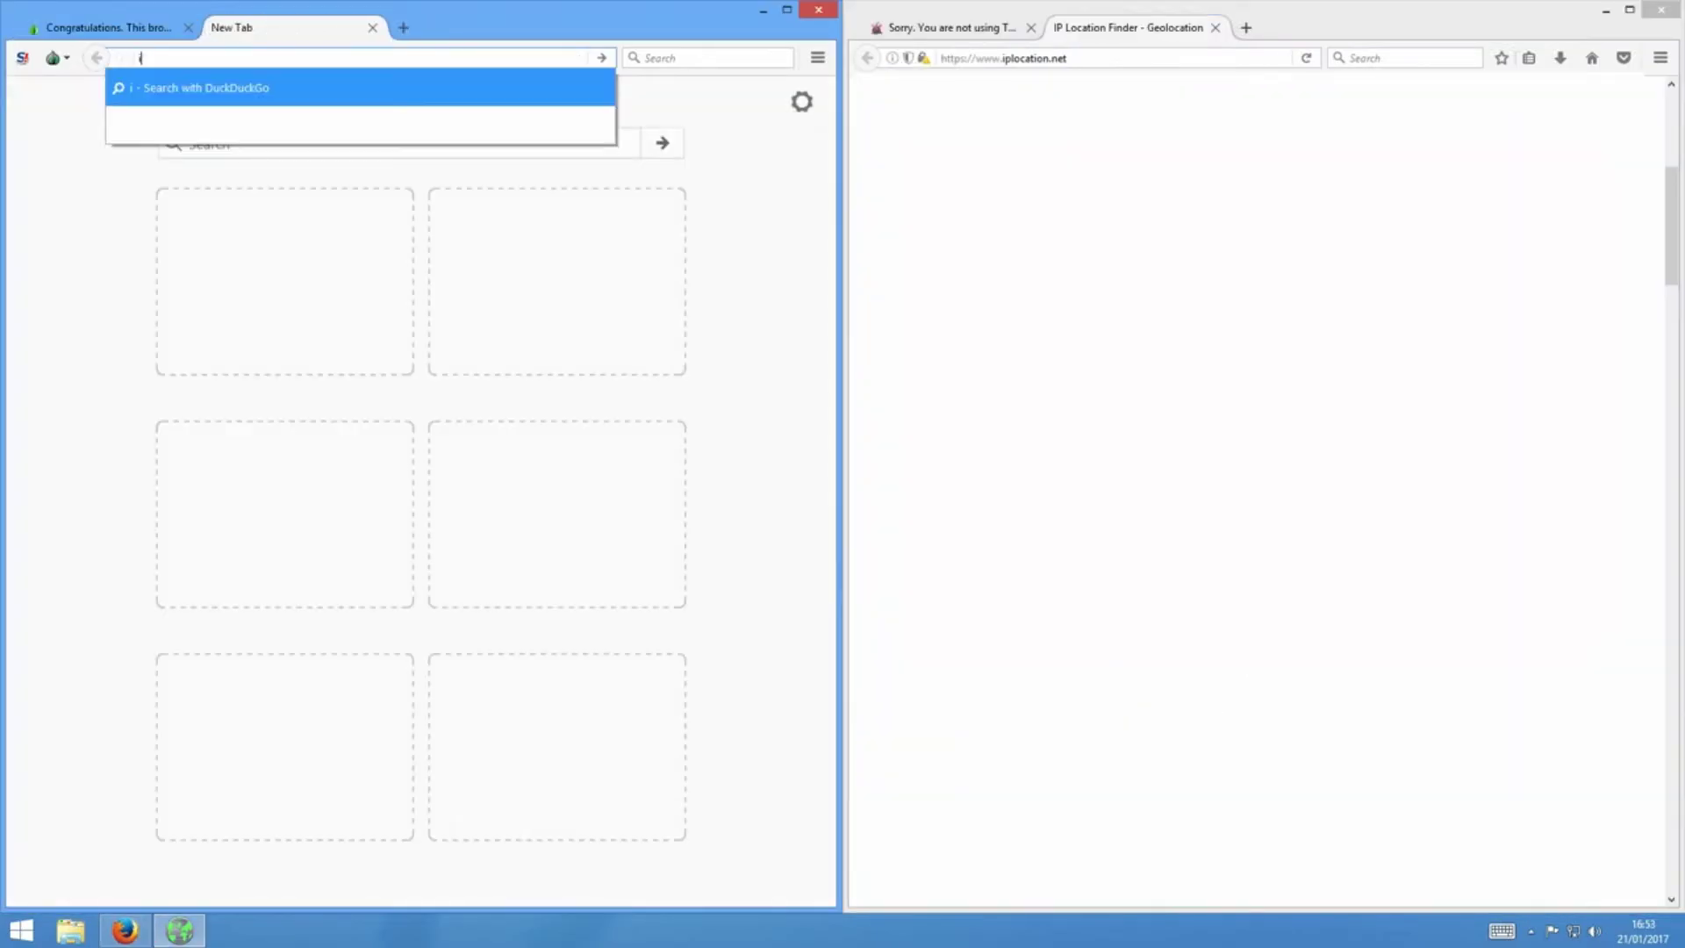
{"action": "type", "text": "cation.net"}
{"action": "key", "text": "Return"}
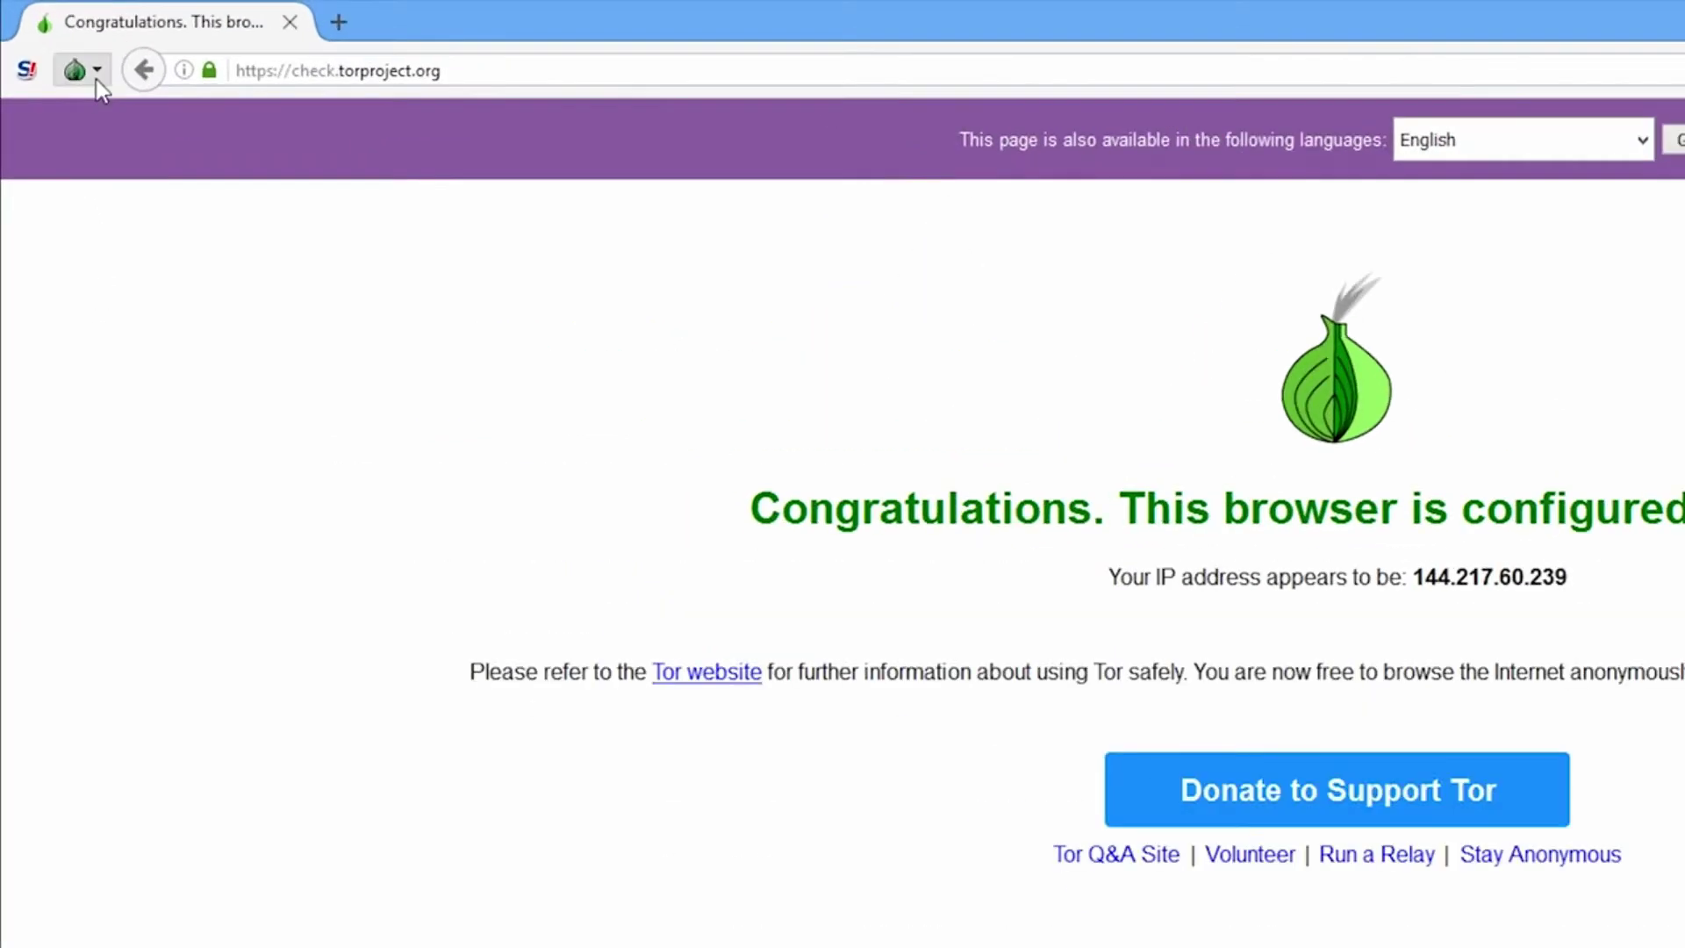
Request a new Tor circuit for check.torproject.org twice in a row to change the exit relay.
{"action": "left_click", "coordinate": [97, 70]}
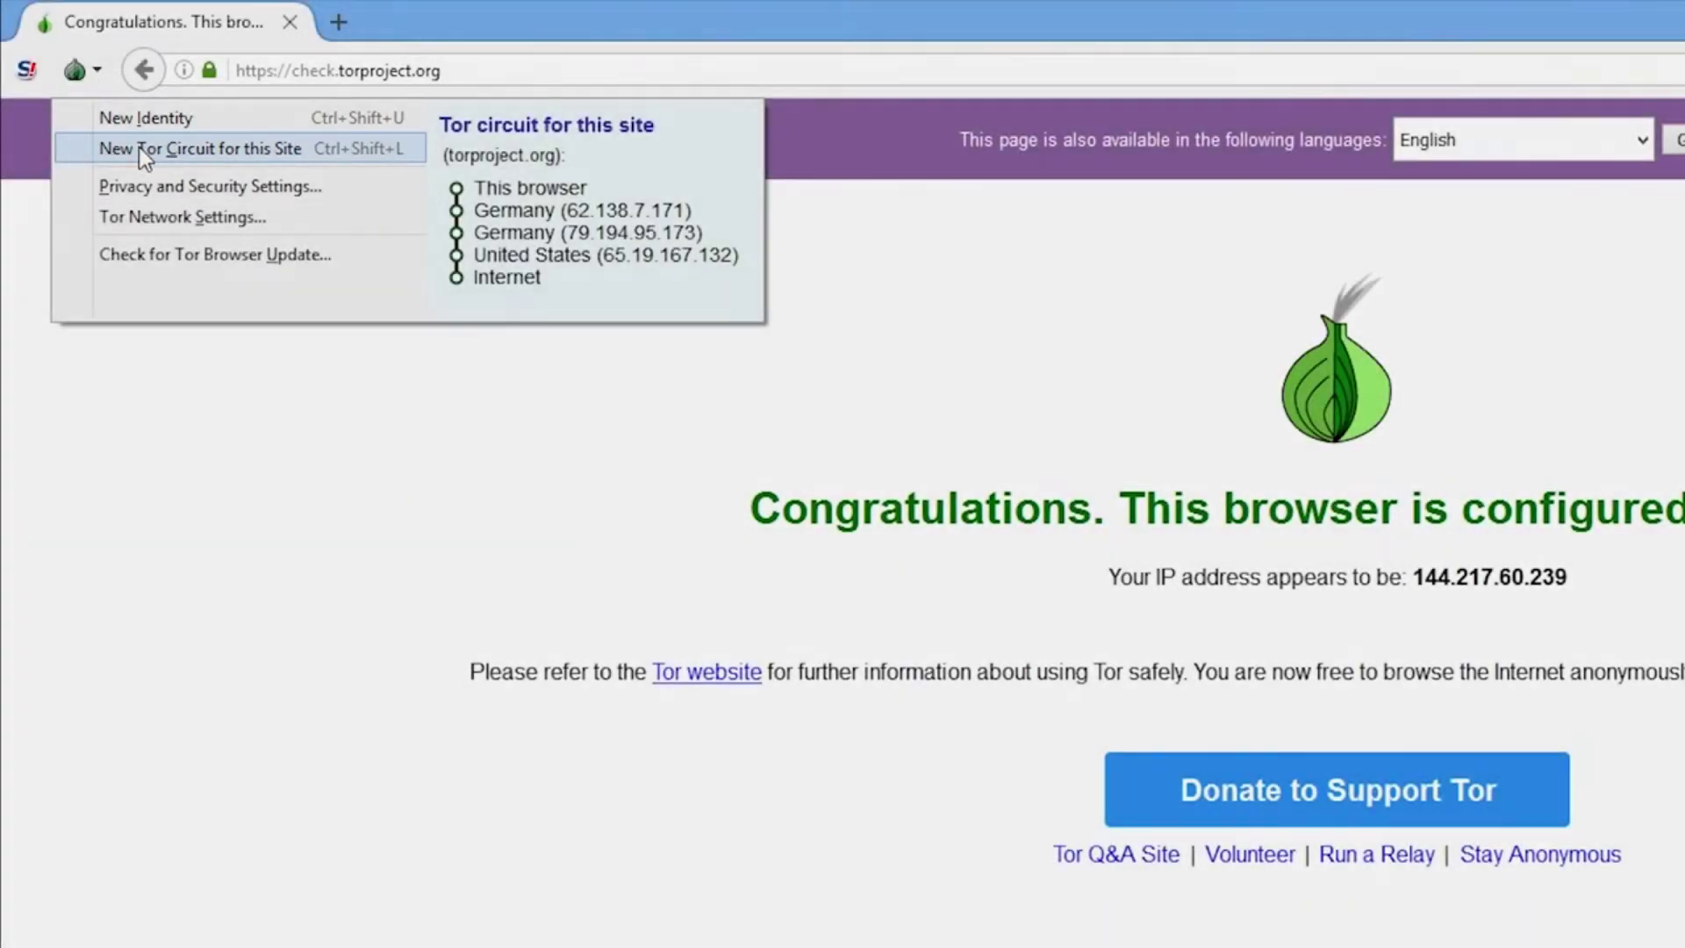
{"action": "left_click", "coordinate": [138, 146]}
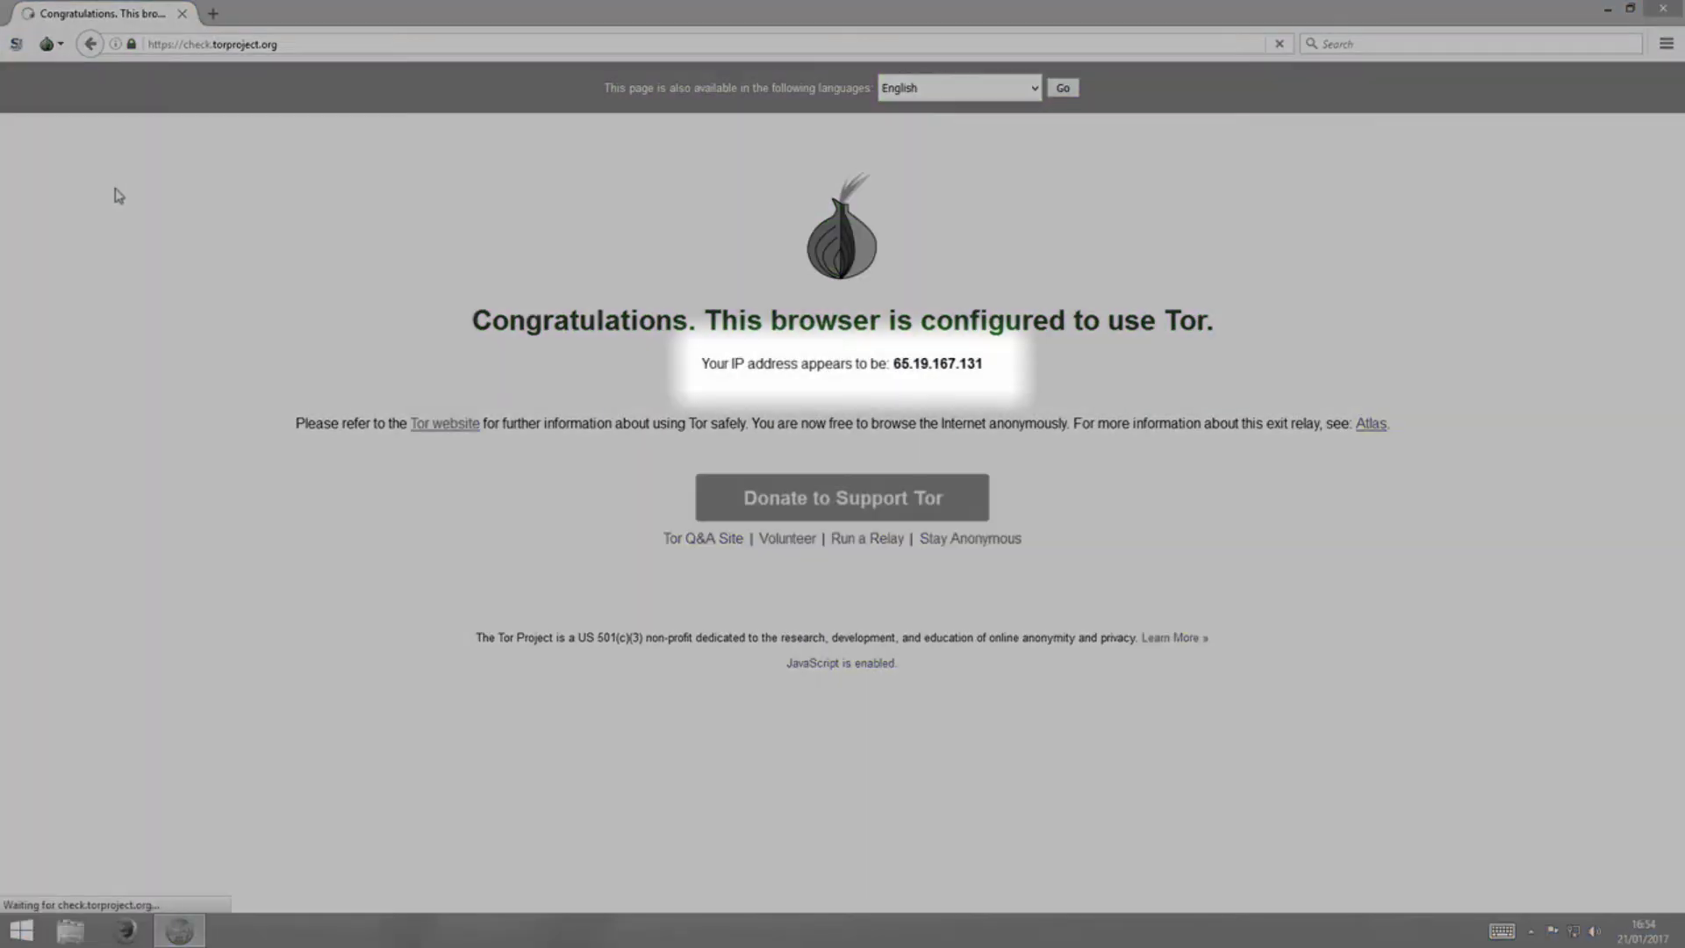
{"action": "left_click", "coordinate": [48, 44]}
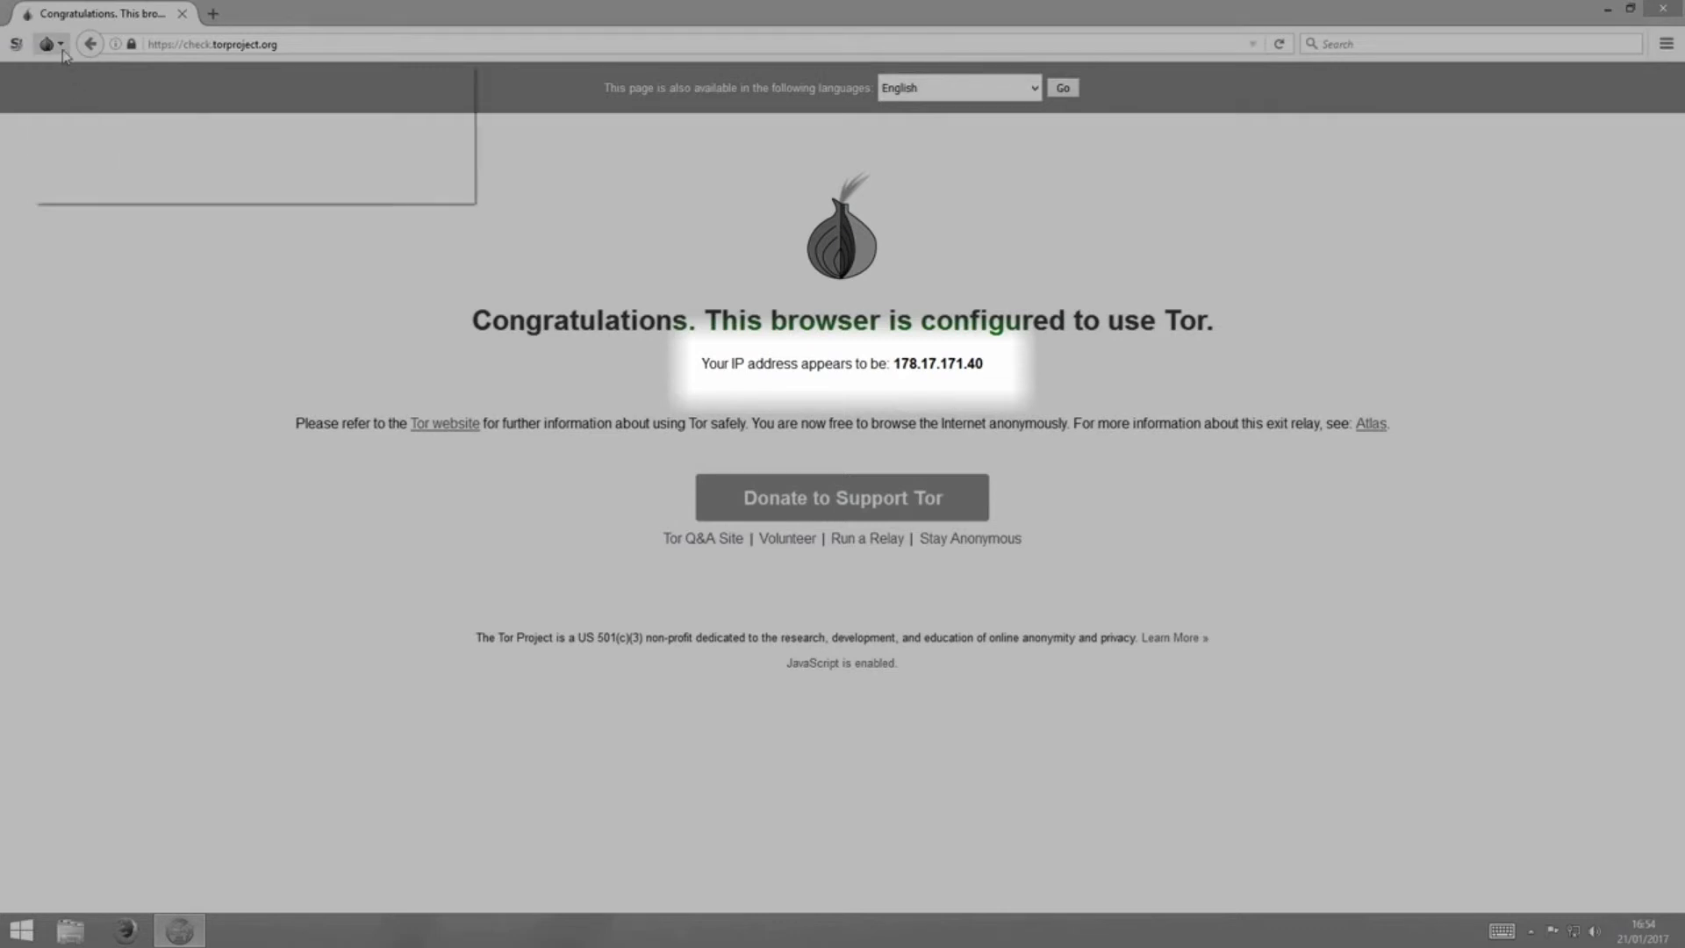
{"action": "left_click", "coordinate": [85, 95]}
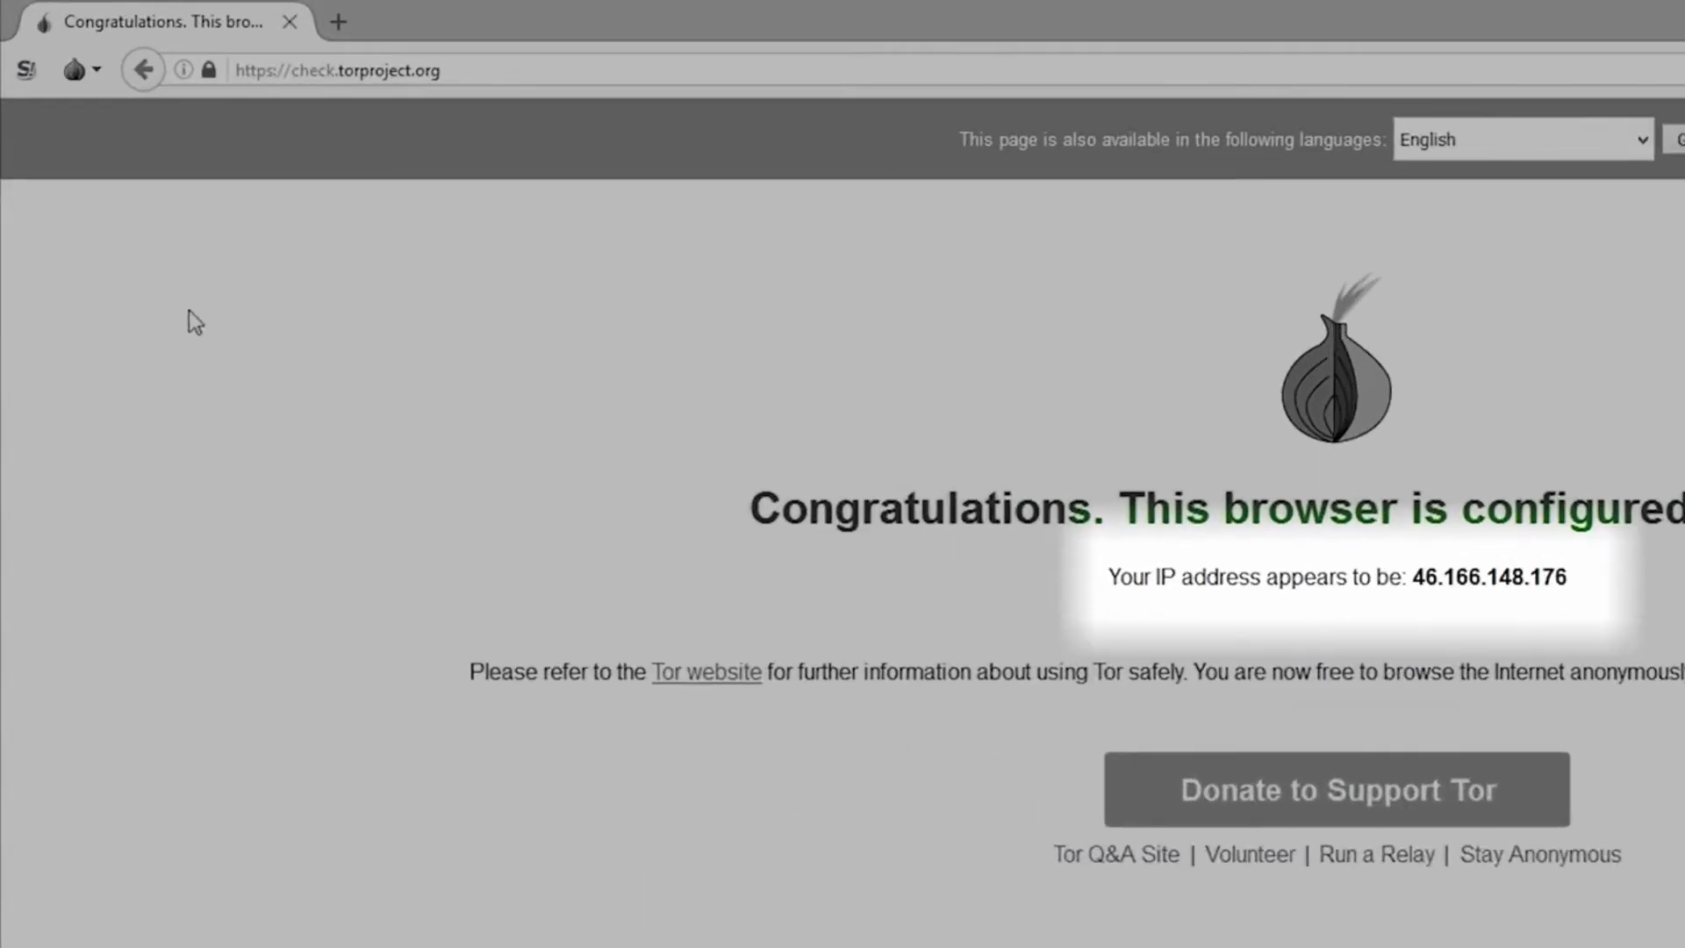
Request a new identity and agree to restart Tor Browser to reset it.
{"action": "left_click", "coordinate": [75, 70]}
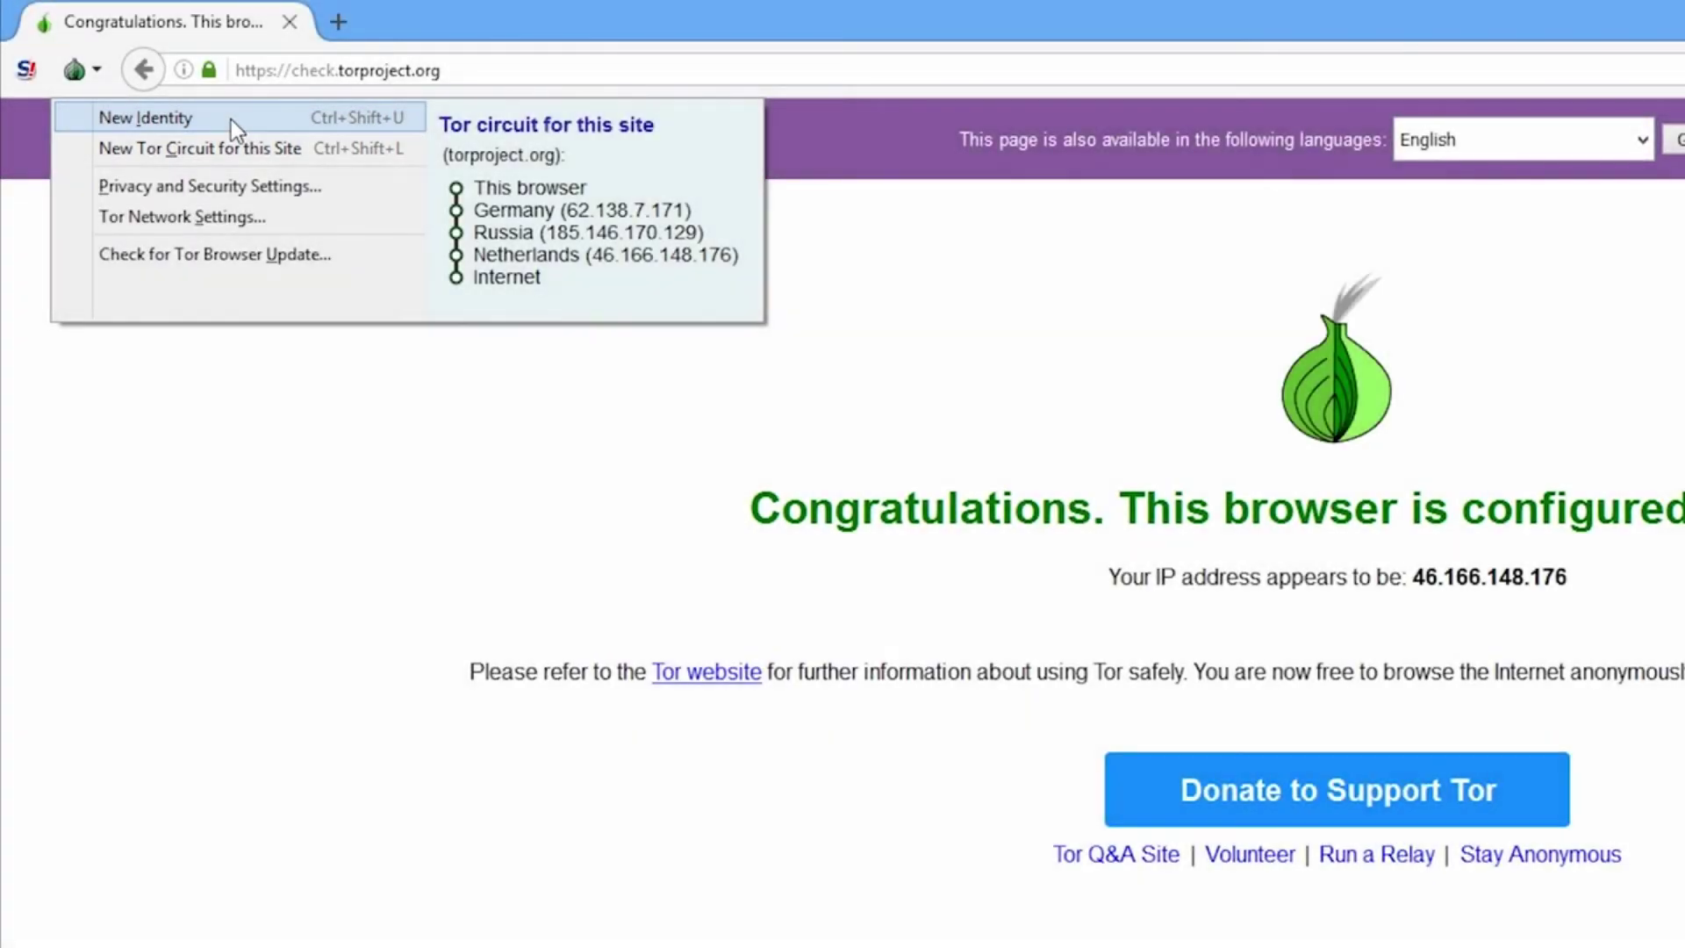
{"action": "left_click", "coordinate": [230, 119]}
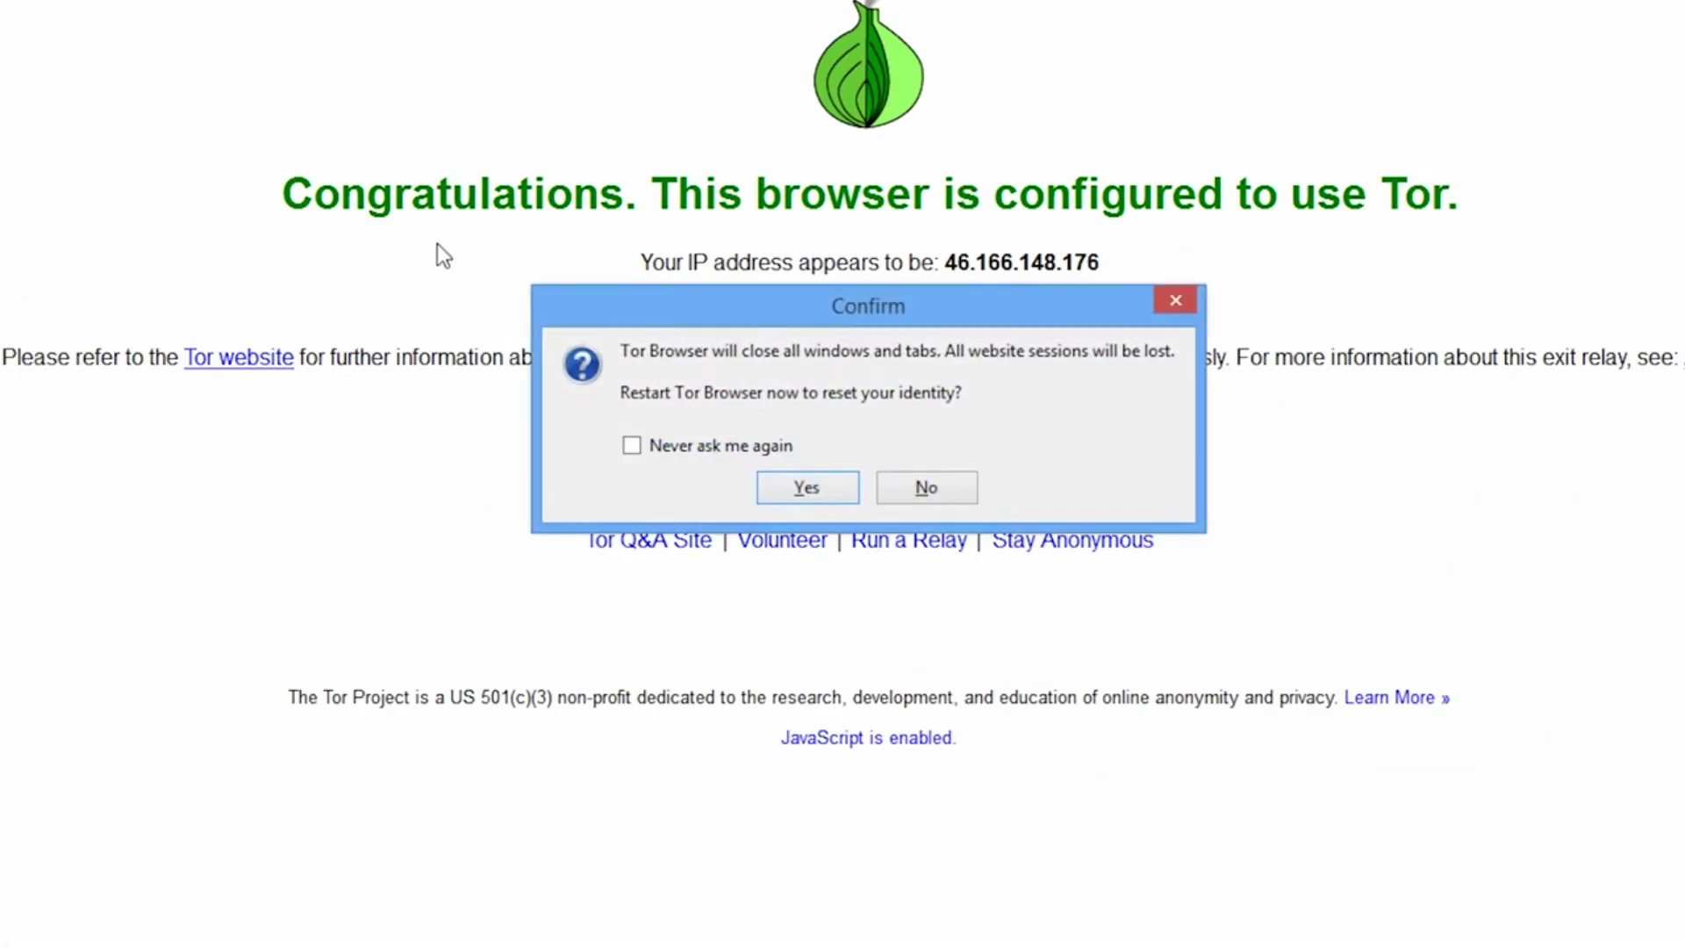
{"action": "left_click", "coordinate": [795, 490]}
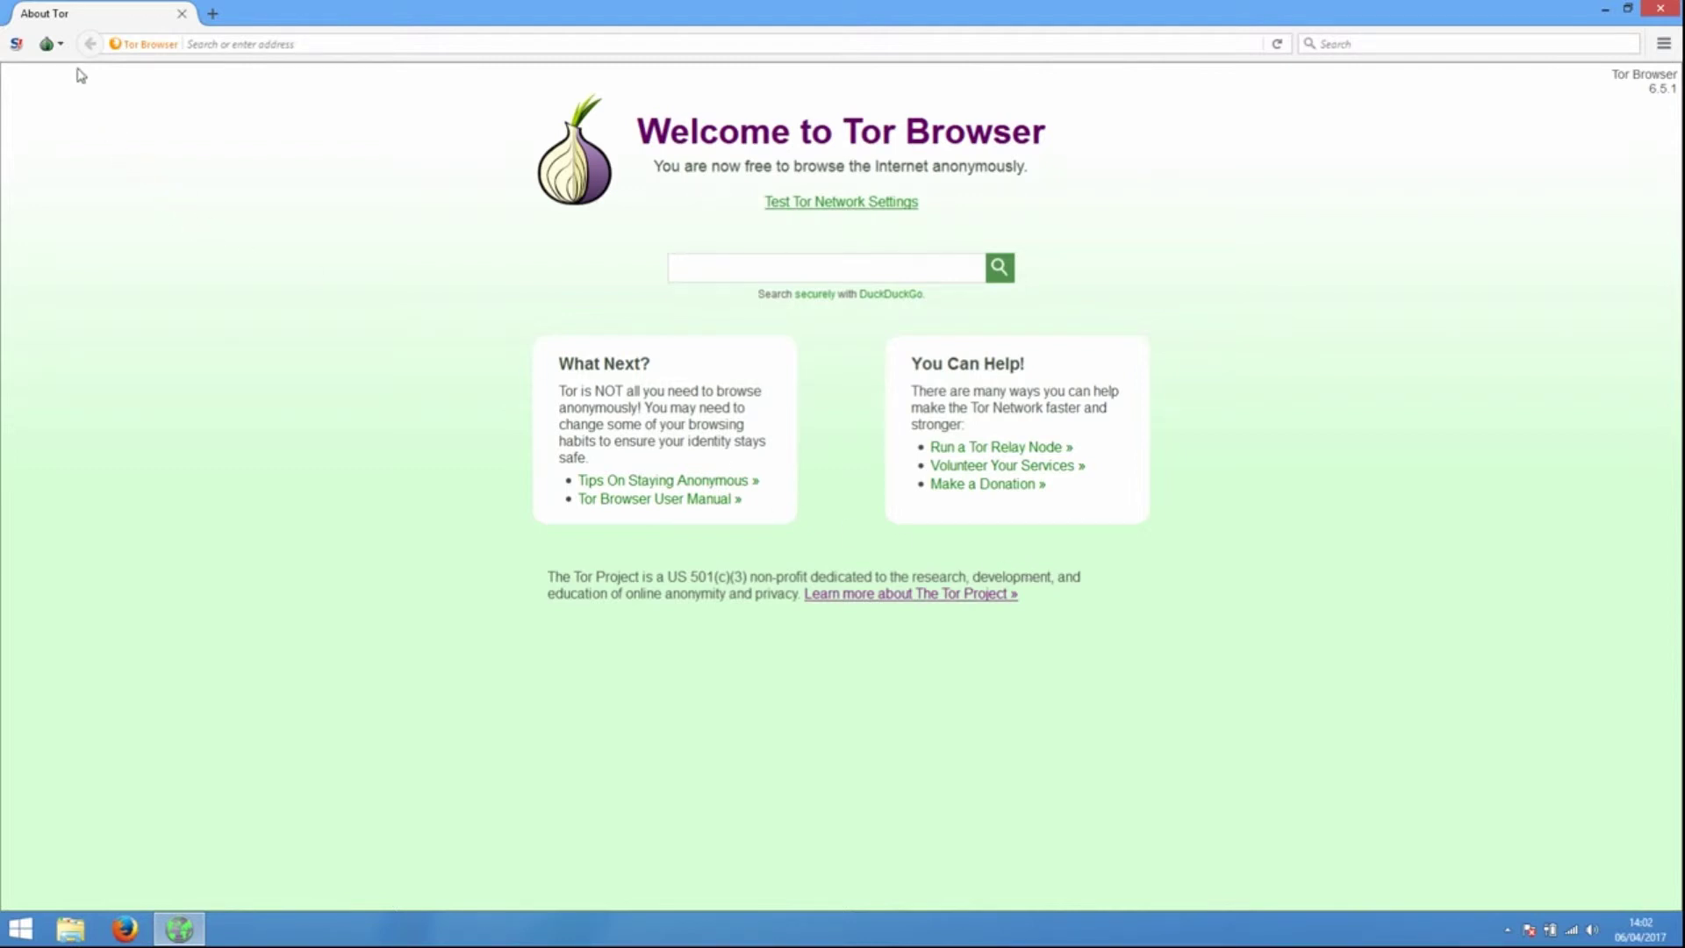
Review the High and Medium levels in the Tor Browser security settings, and accept the security level Low (default).
{"action": "left_click", "coordinate": [60, 43]}
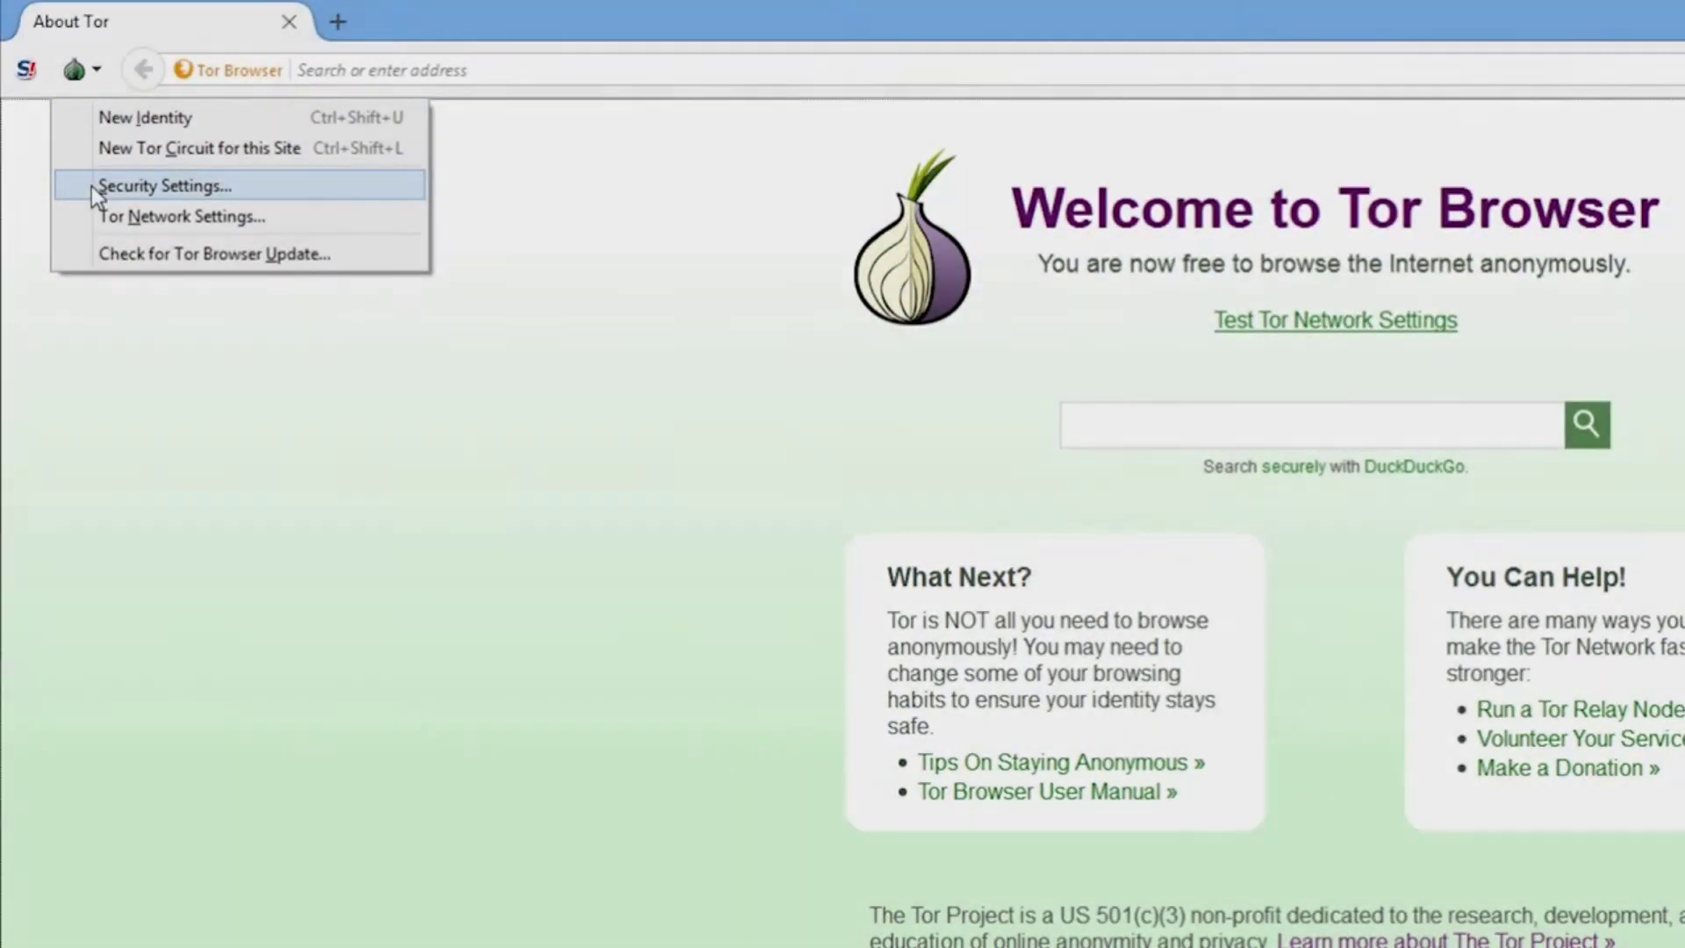
{"action": "left_click", "coordinate": [91, 186]}
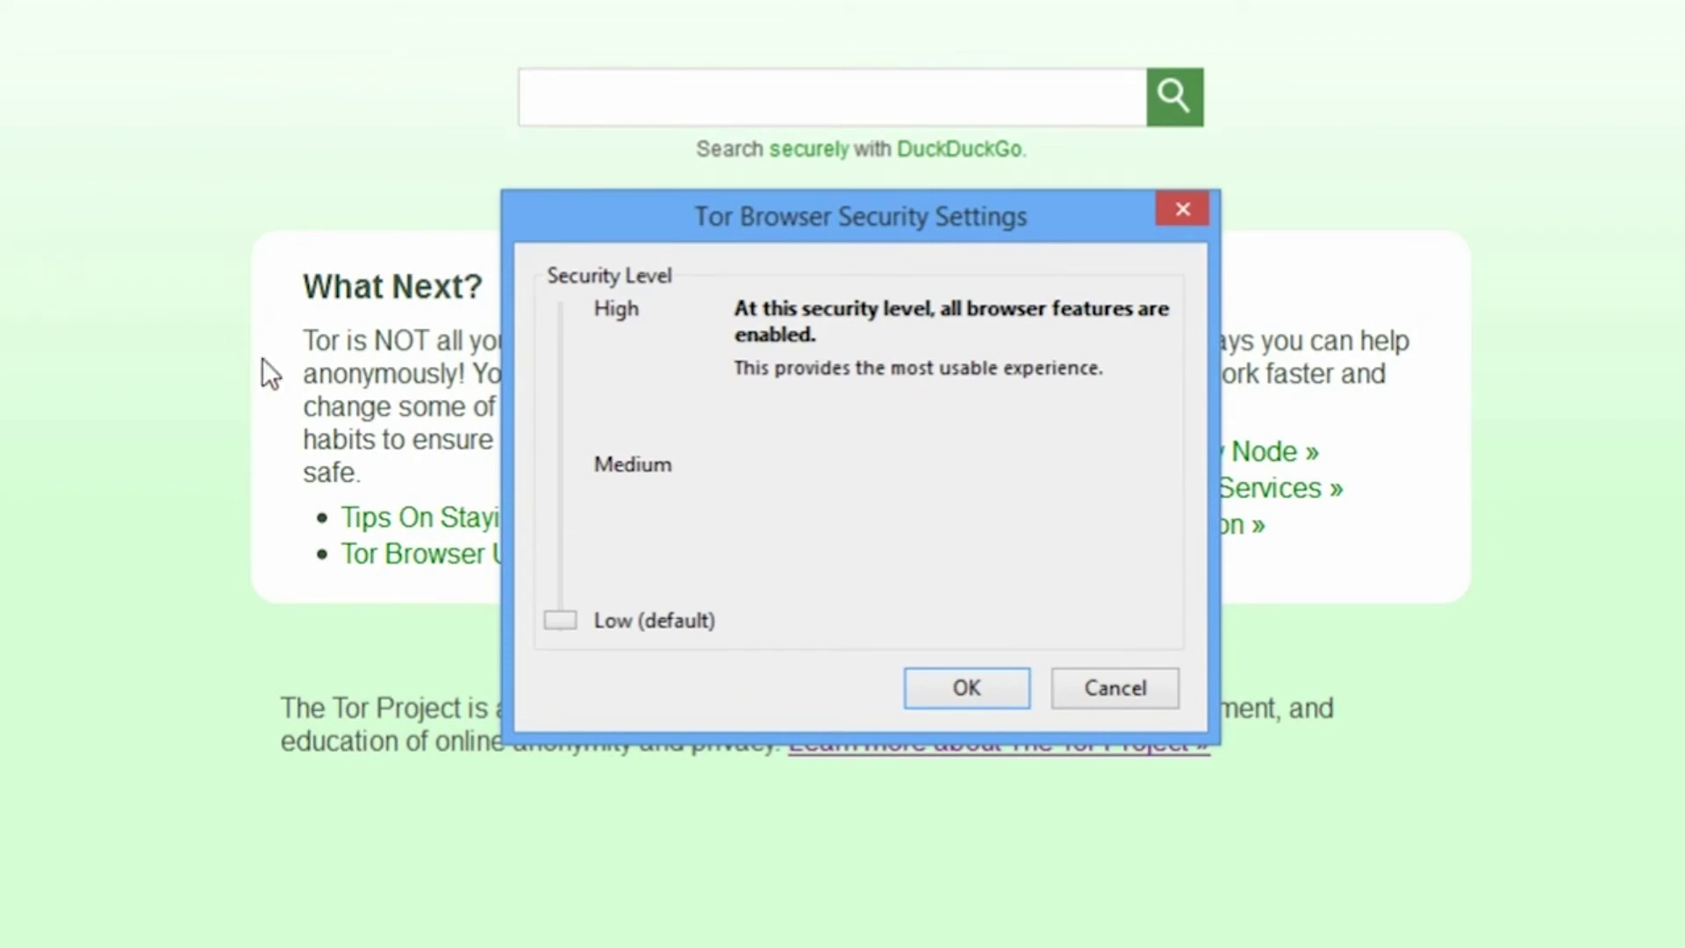
{"action": "left_click_drag", "start_coordinate": [556, 613], "coordinate": [558, 306]}
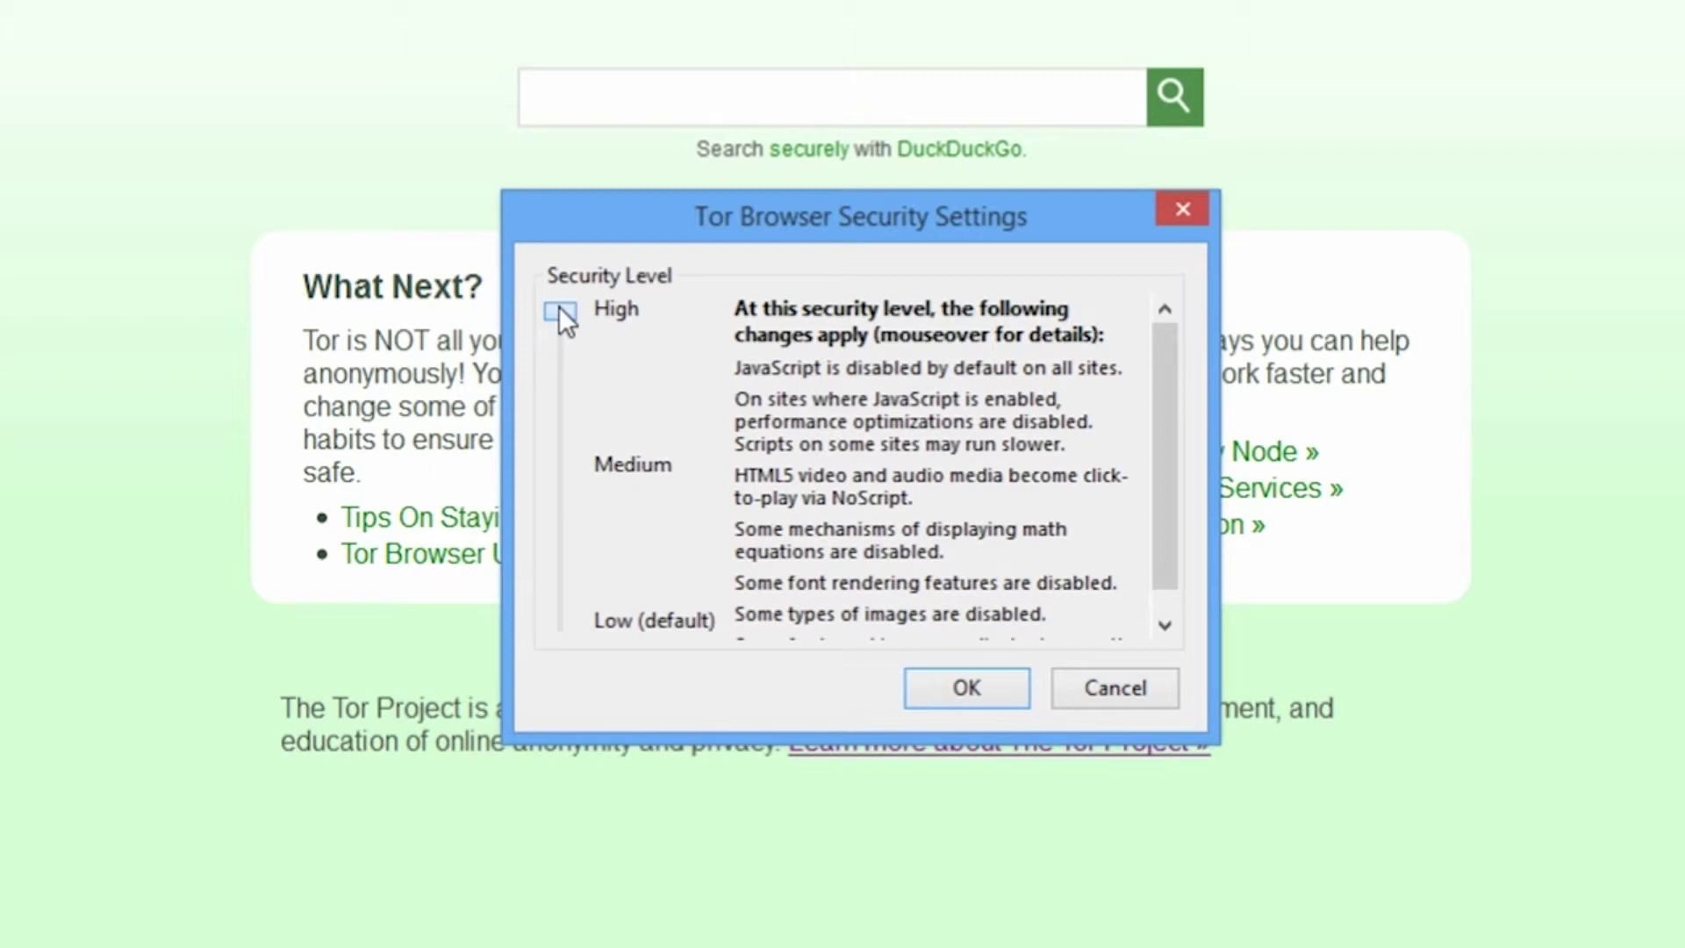
{"action": "left_click", "coordinate": [566, 399]}
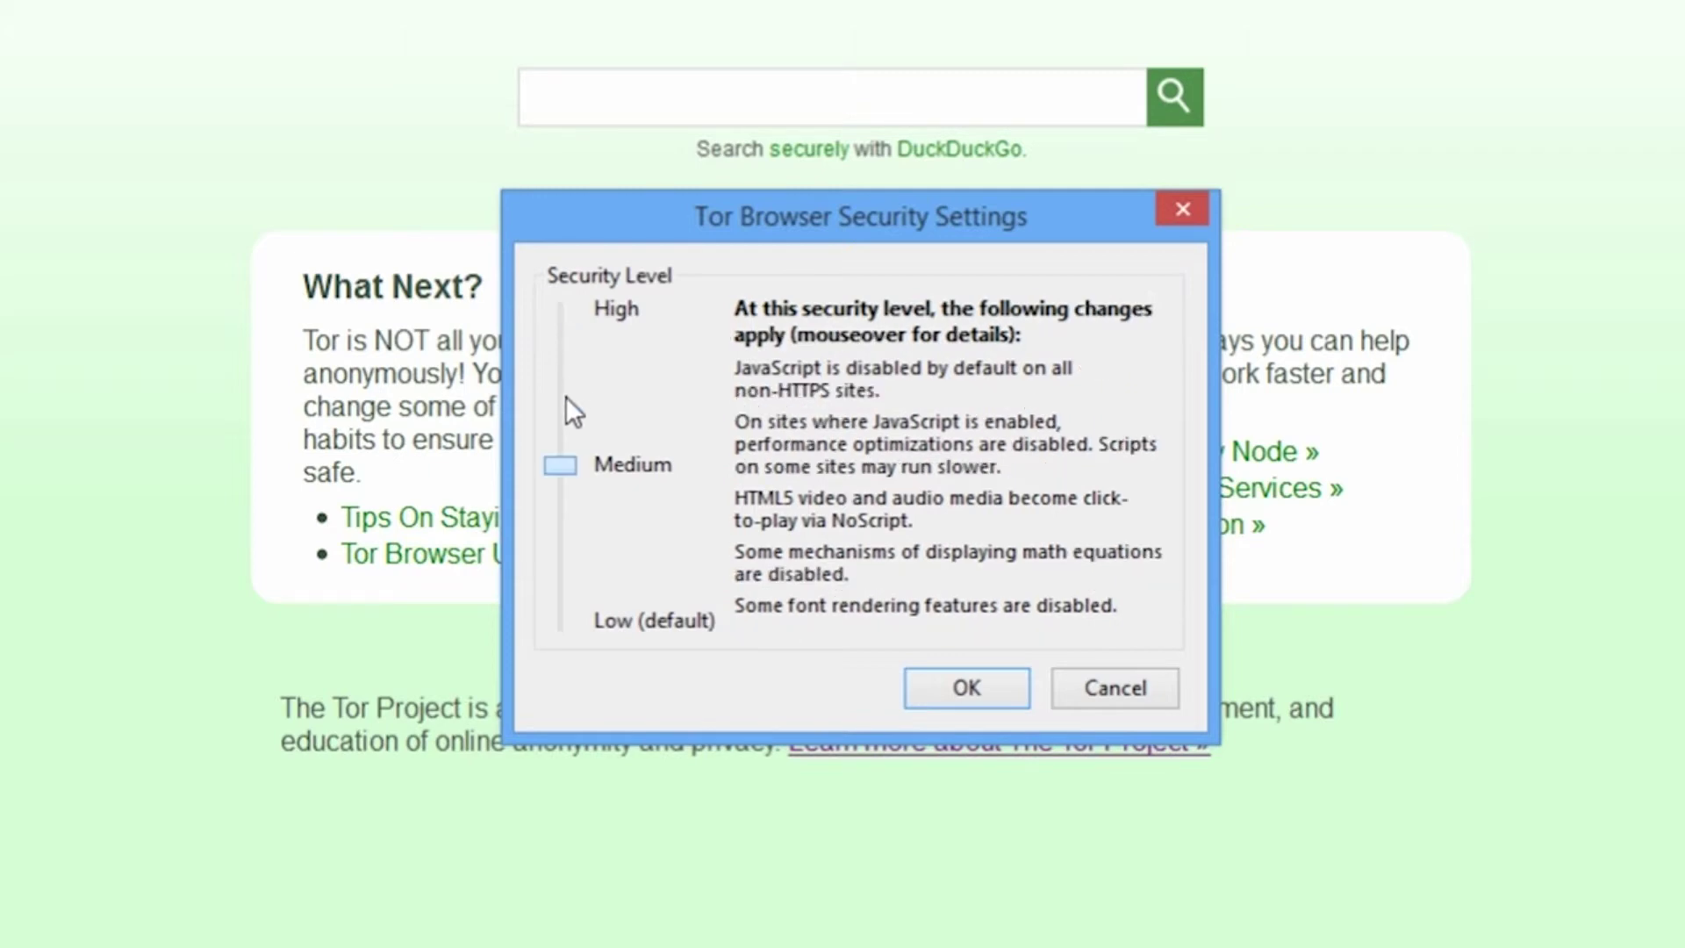
{"action": "left_click", "coordinate": [564, 569]}
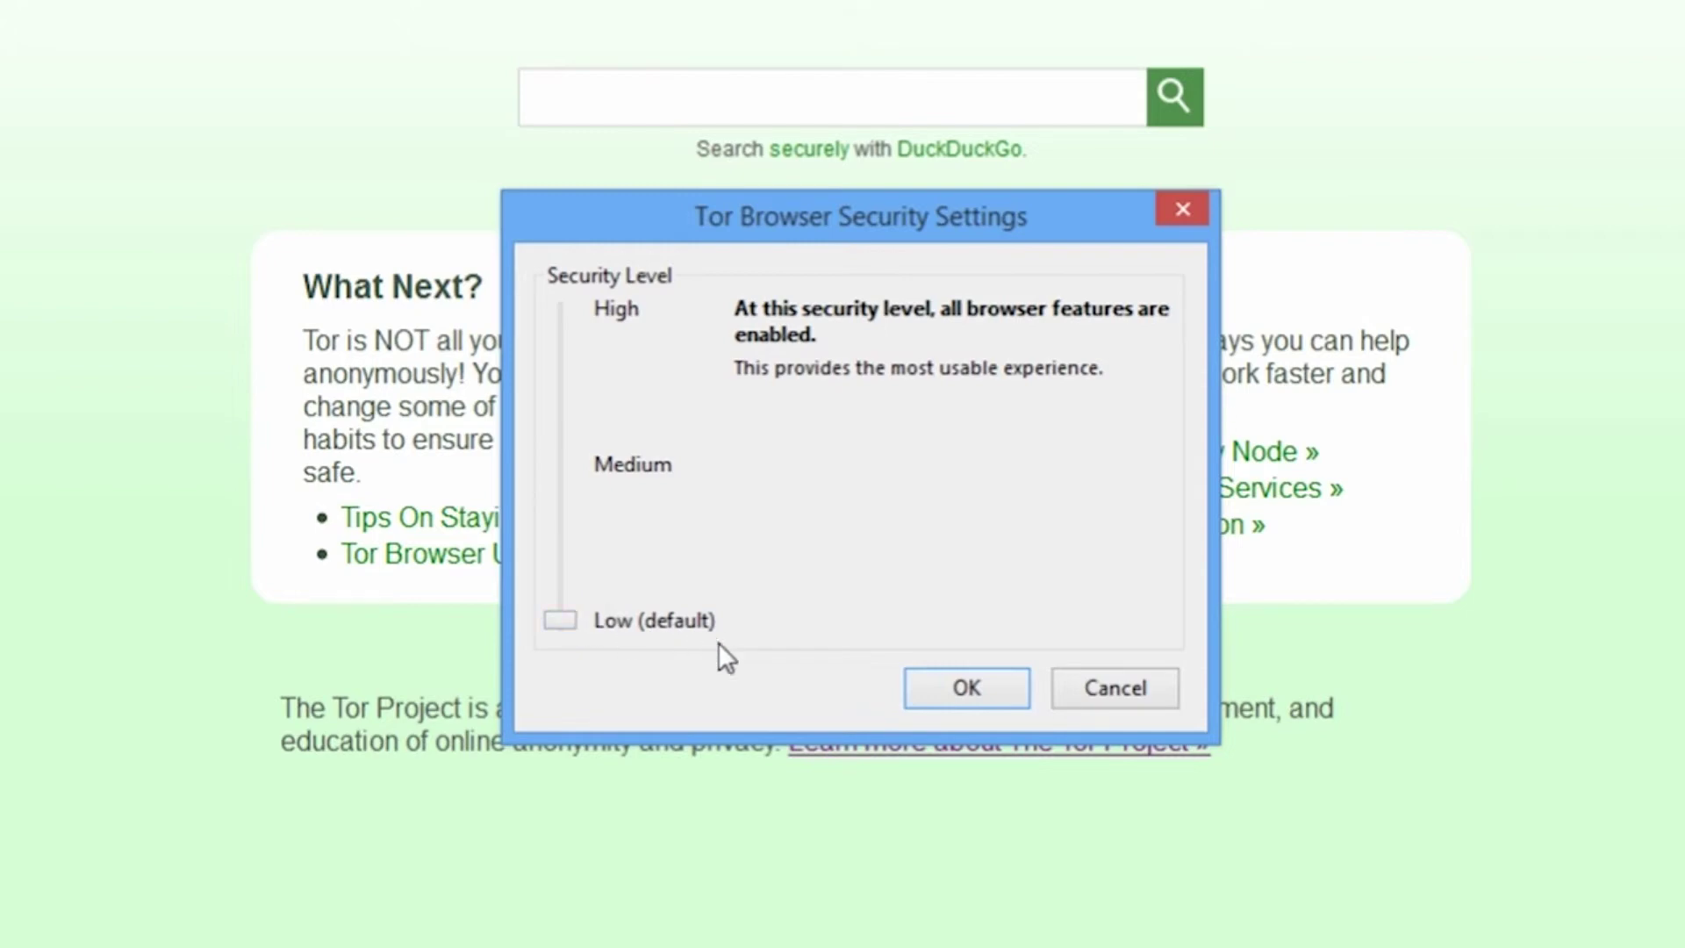
{"action": "left_click", "coordinate": [937, 686]}
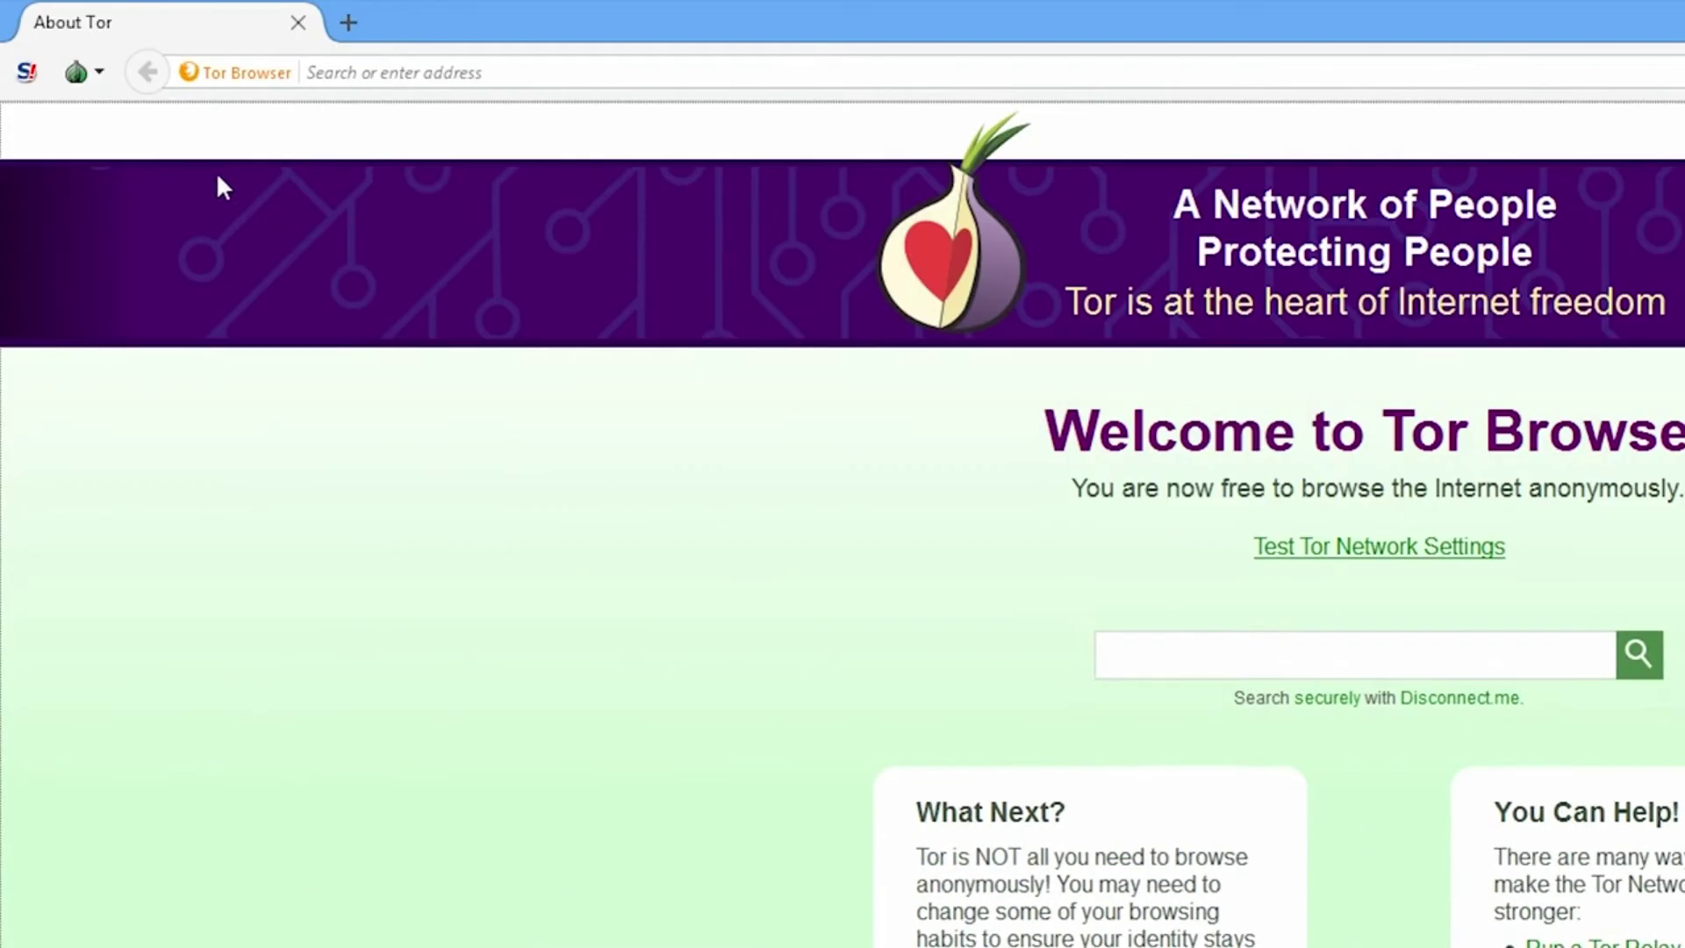
Check for a Tor Browser update and restart the browser to install it.
{"action": "left_click", "coordinate": [102, 76]}
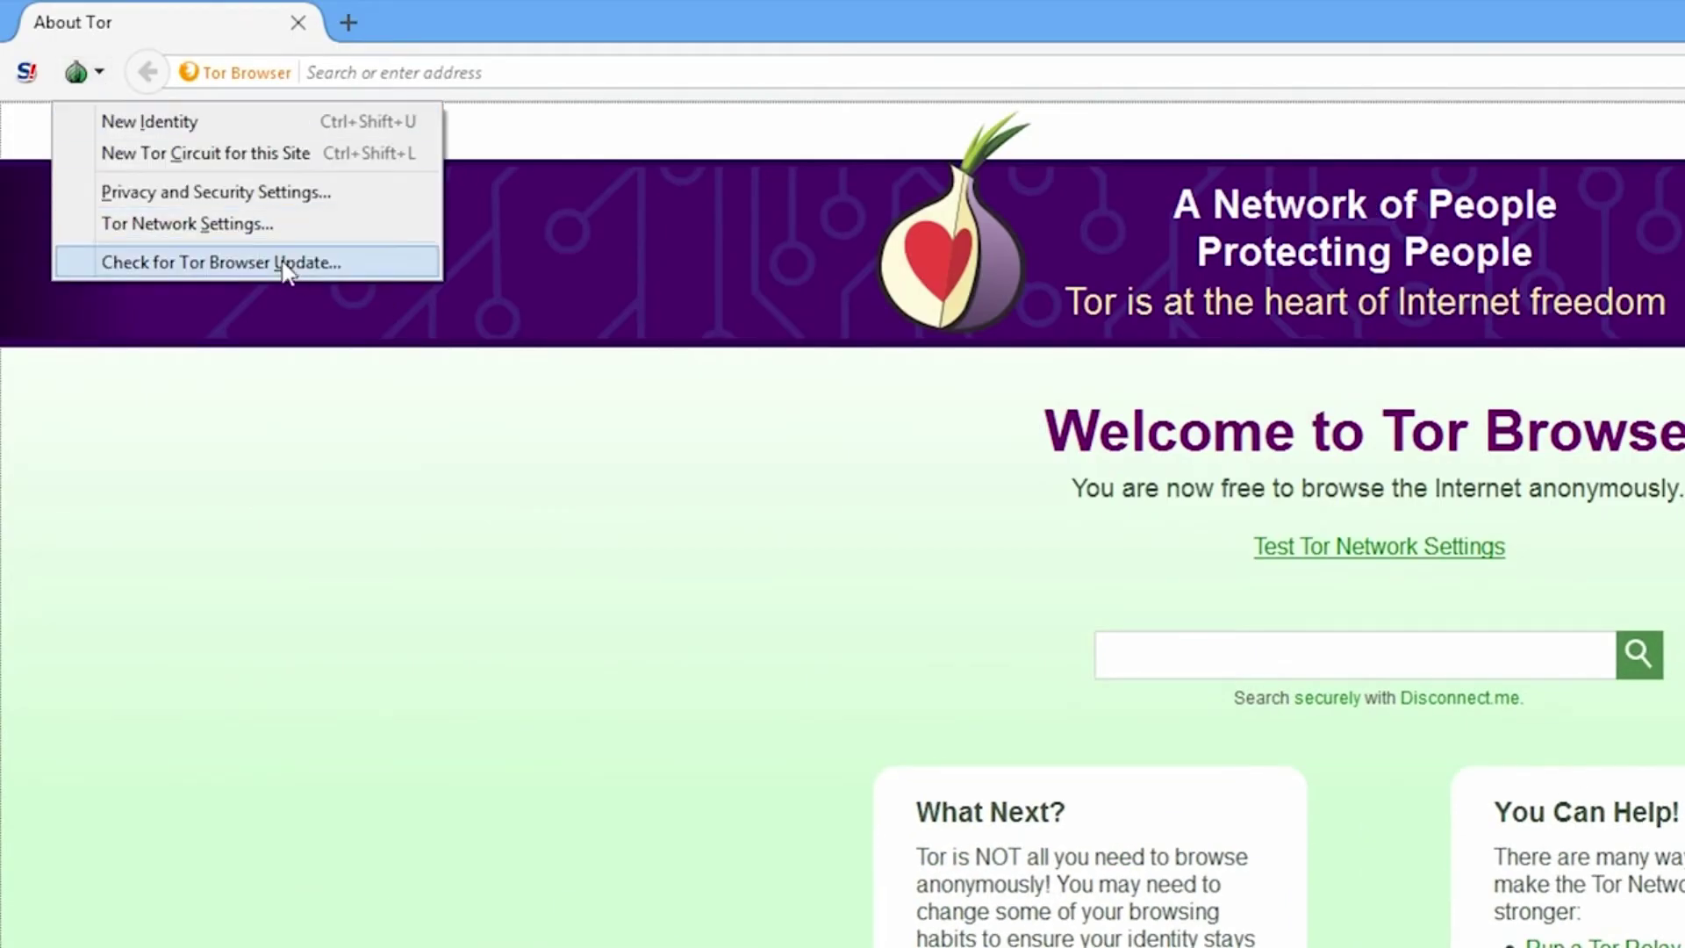
{"action": "left_click", "coordinate": [385, 263]}
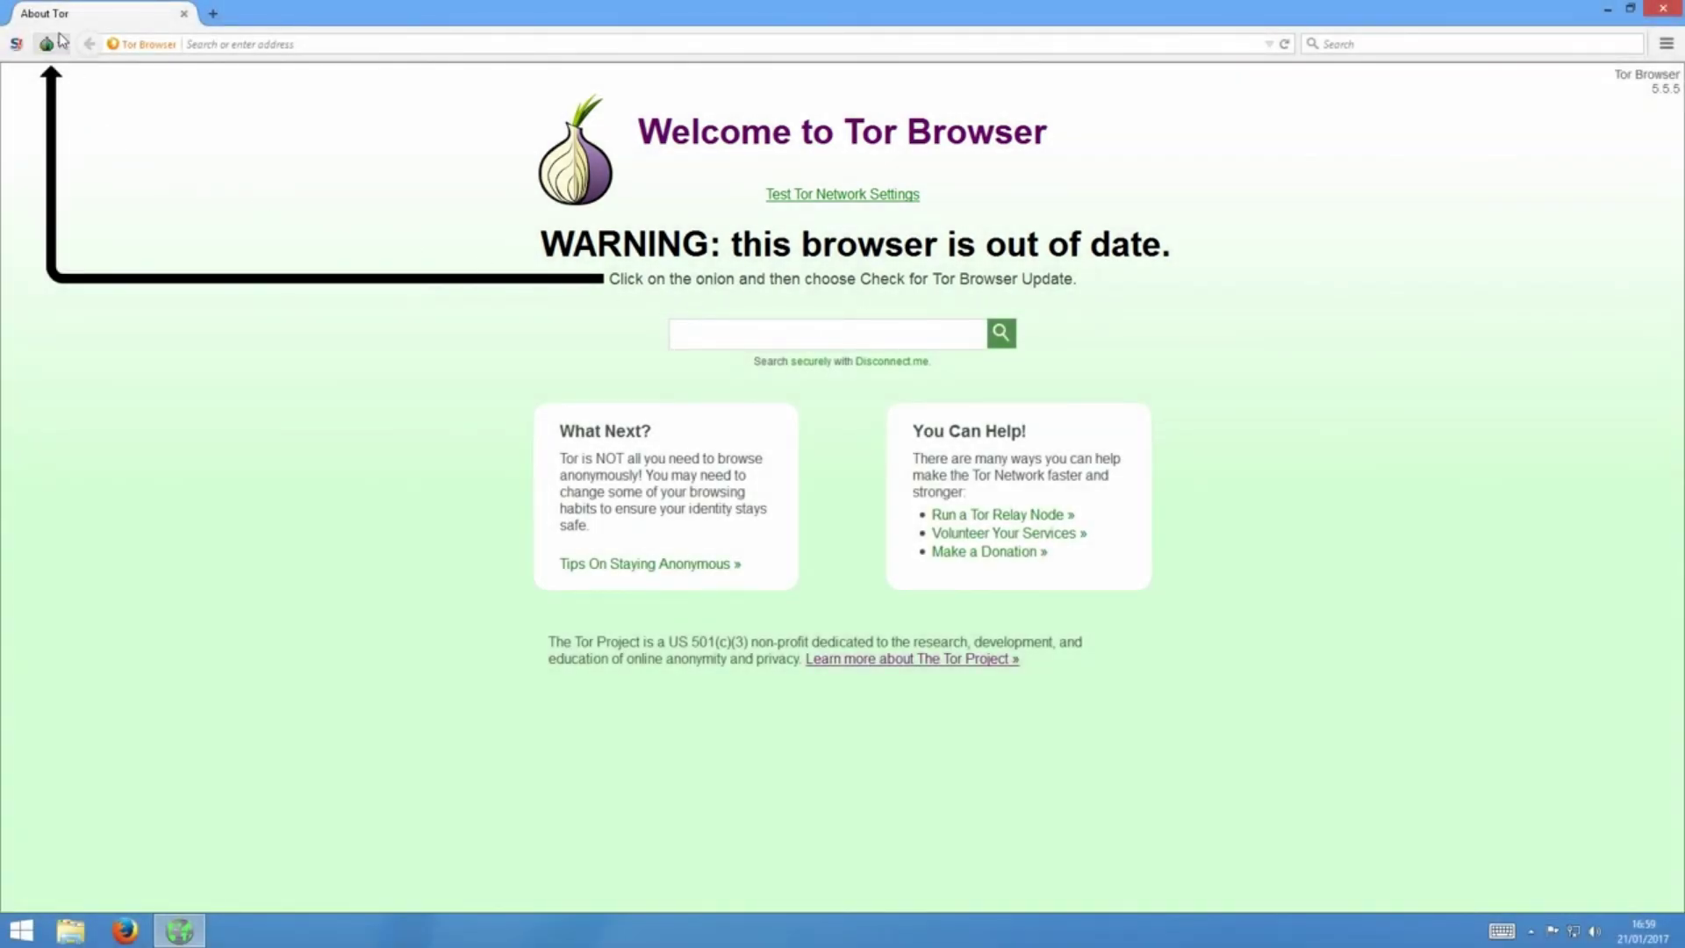
{"action": "left_click", "coordinate": [61, 42]}
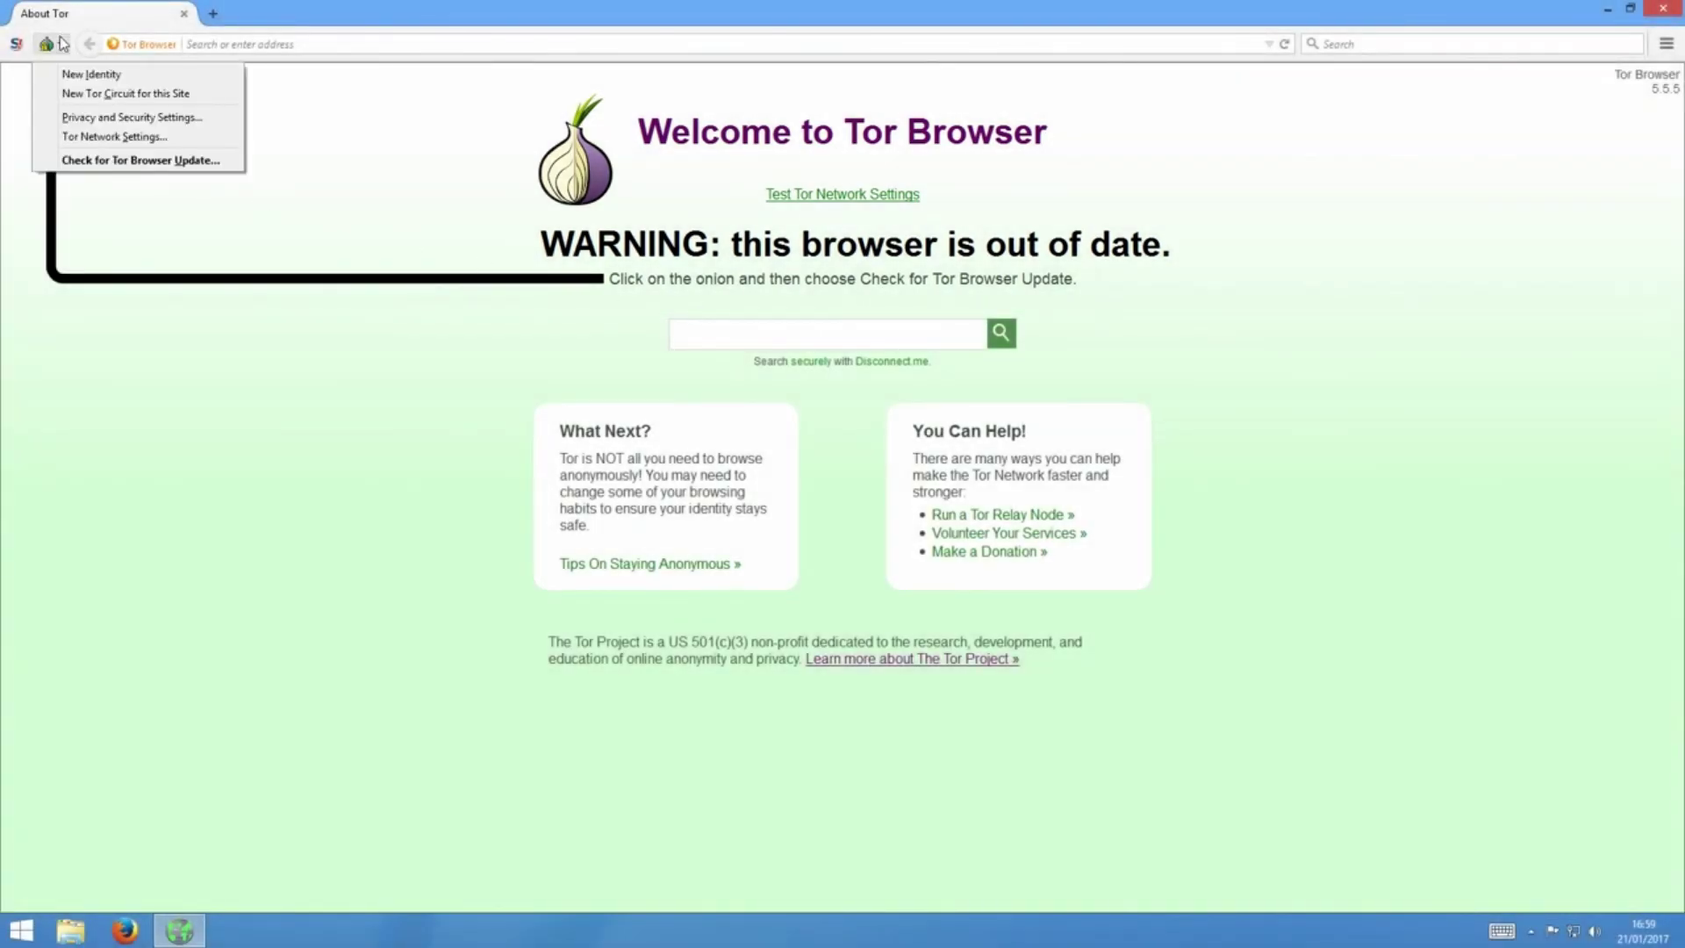
{"action": "left_click", "coordinate": [101, 160]}
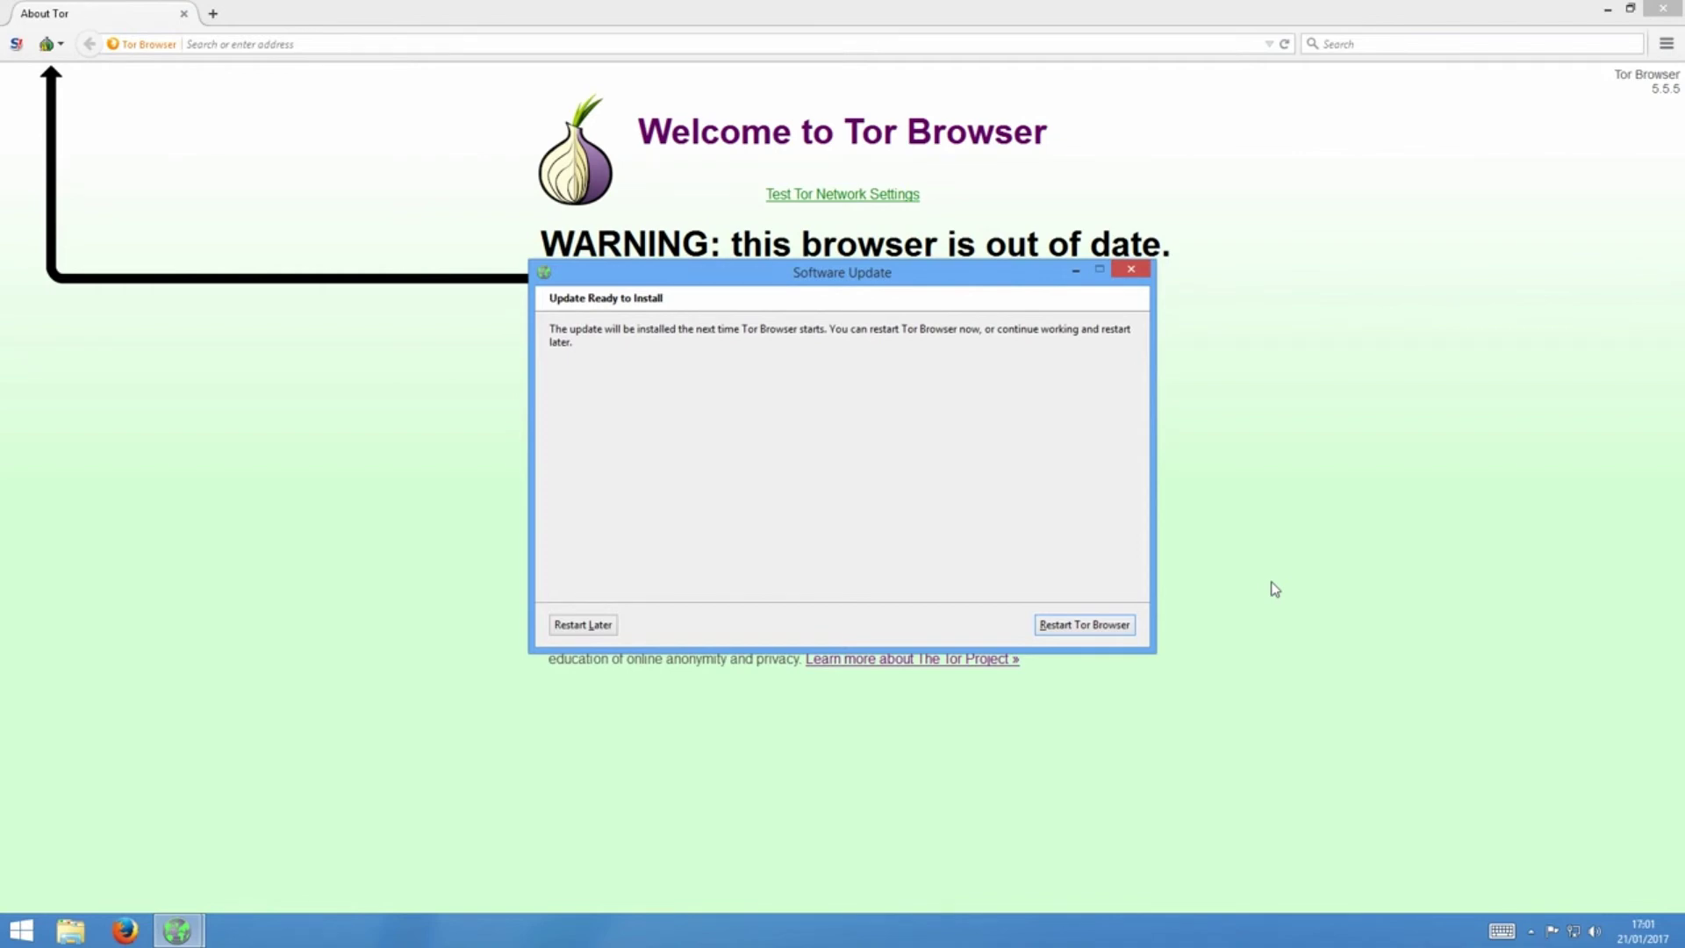
{"action": "left_click", "coordinate": [1089, 626]}
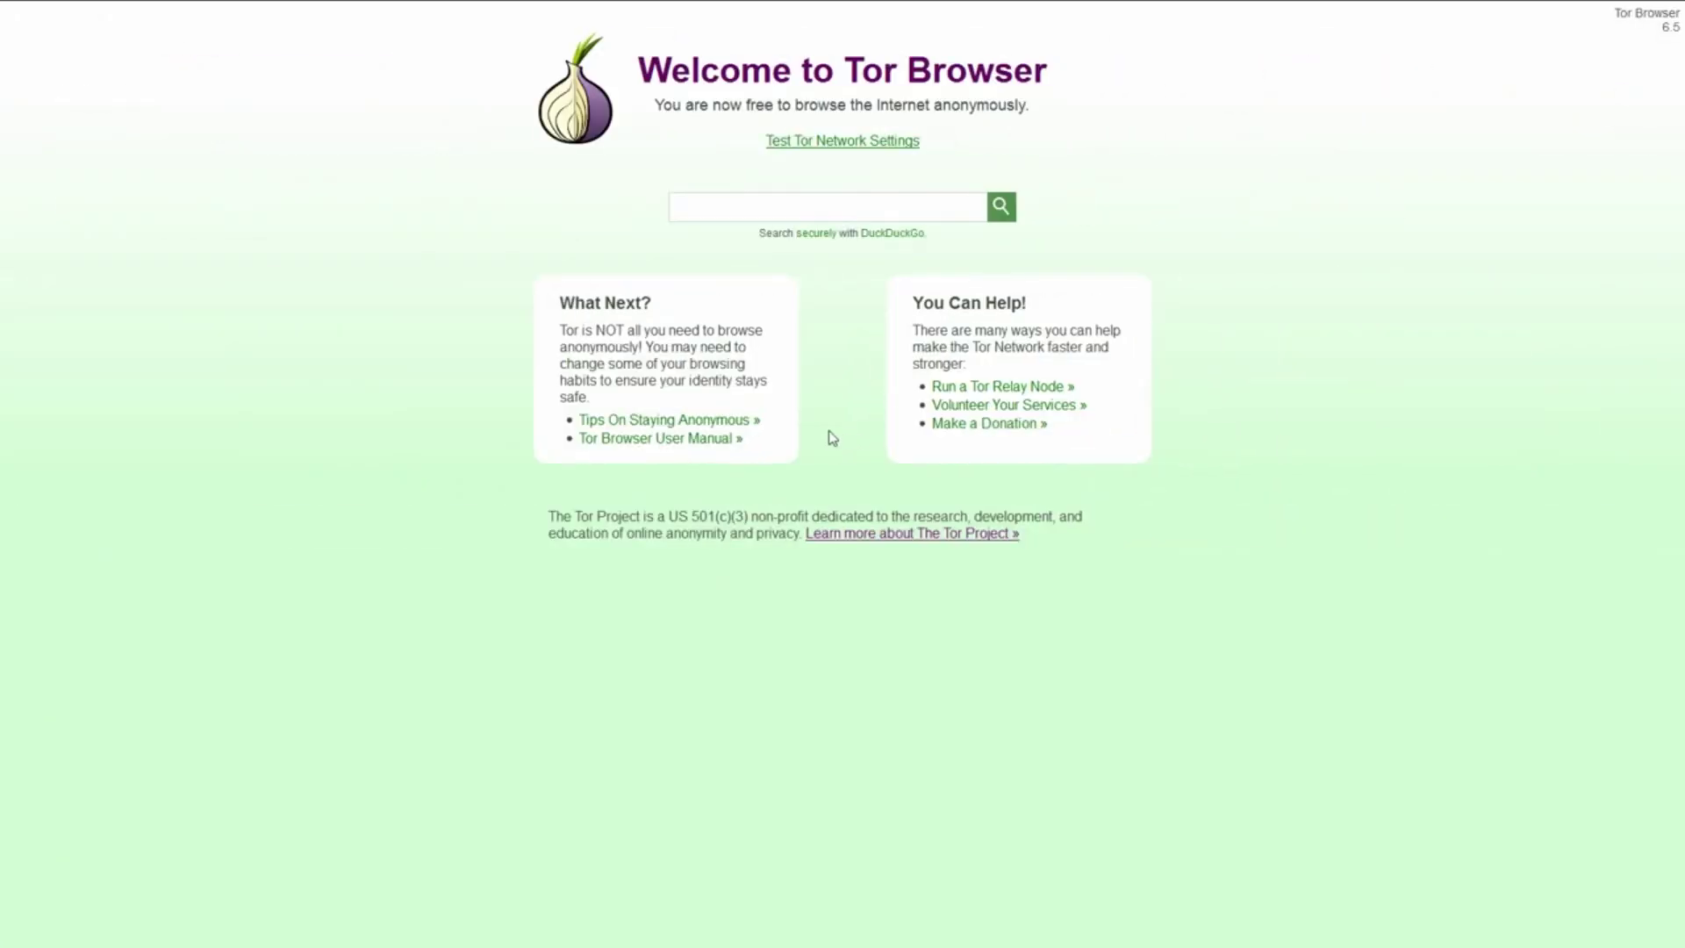
Open Tips On Staying Anonymous and read the advice under "Want Tor to really work?".
{"action": "left_click", "coordinate": [676, 420]}
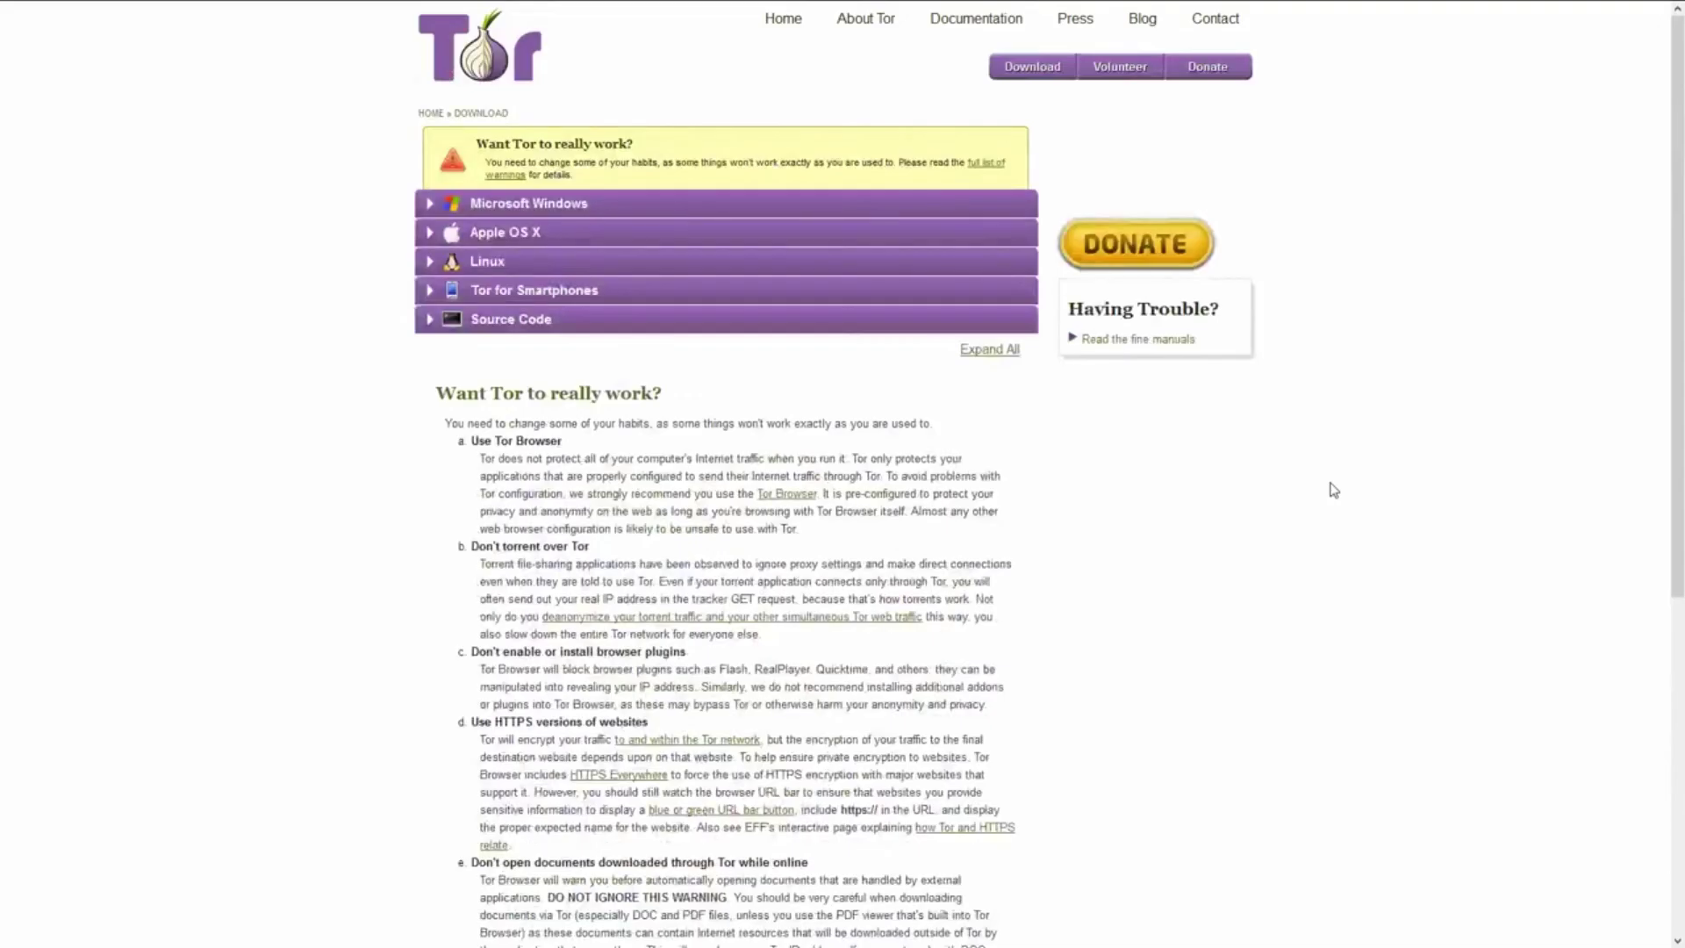
{"action": "scroll", "coordinate": [1333, 490], "scroll_direction": "down", "scroll_amount": 5}
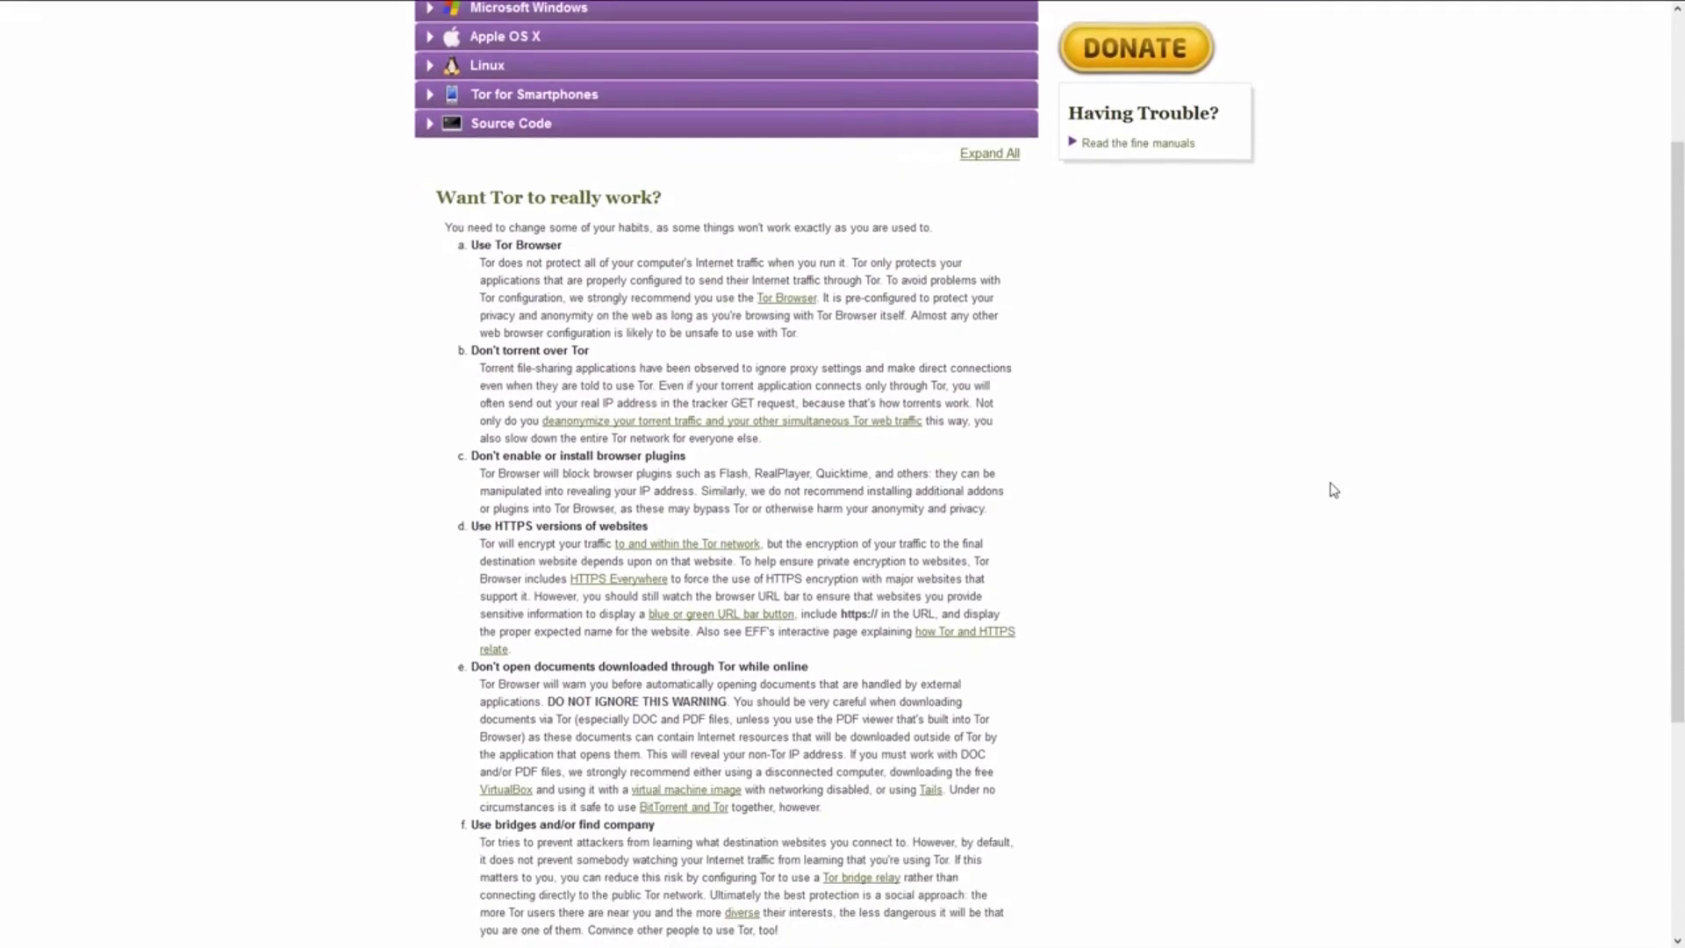